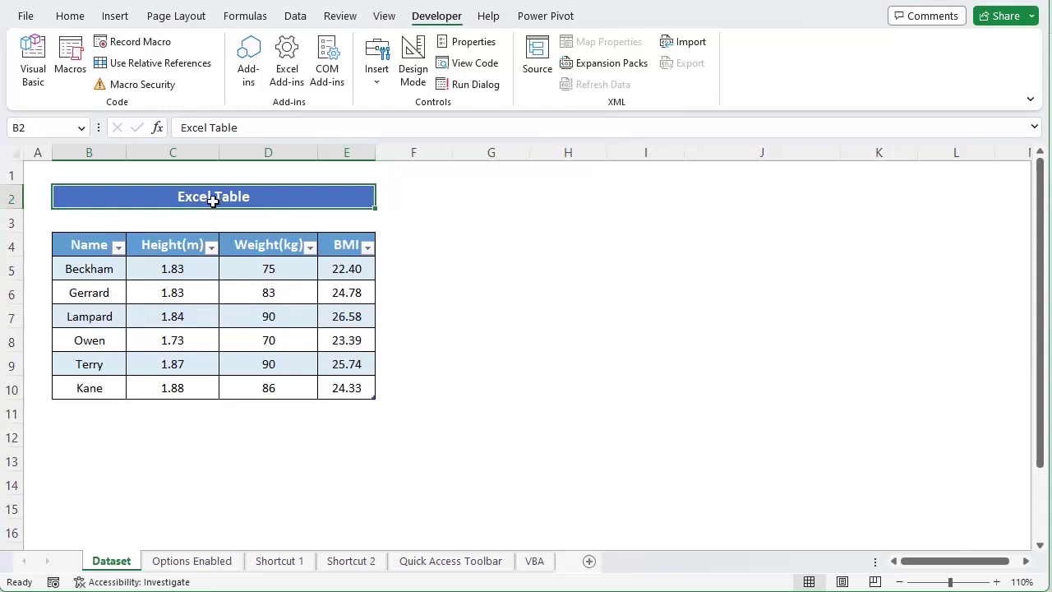
Step: Insert blank rows above Beckham (row 5) and Gerrard (row 7) from the row context menu
right_click(20, 271)
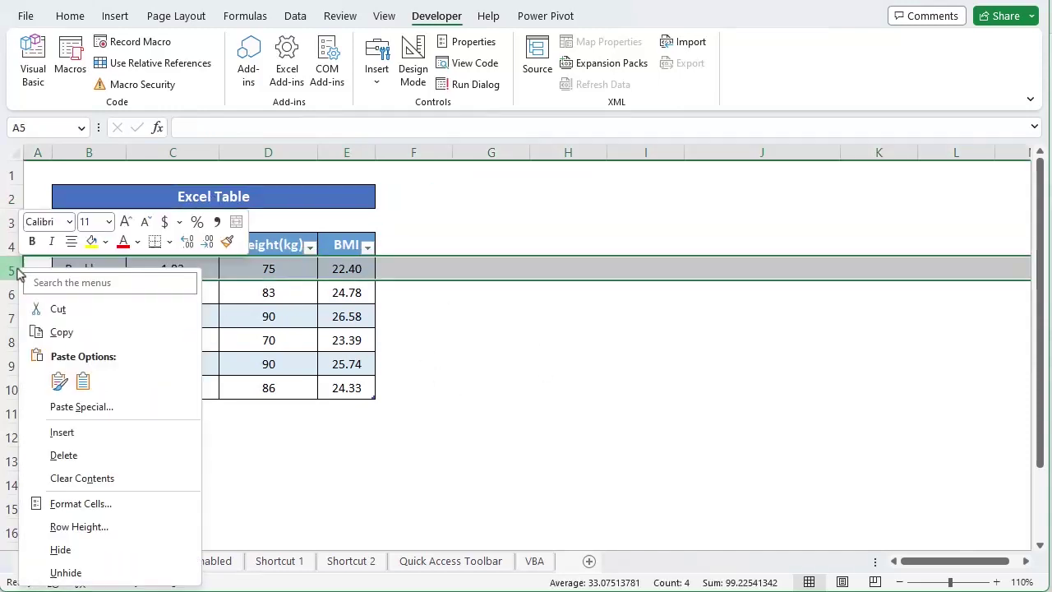
click(97, 434)
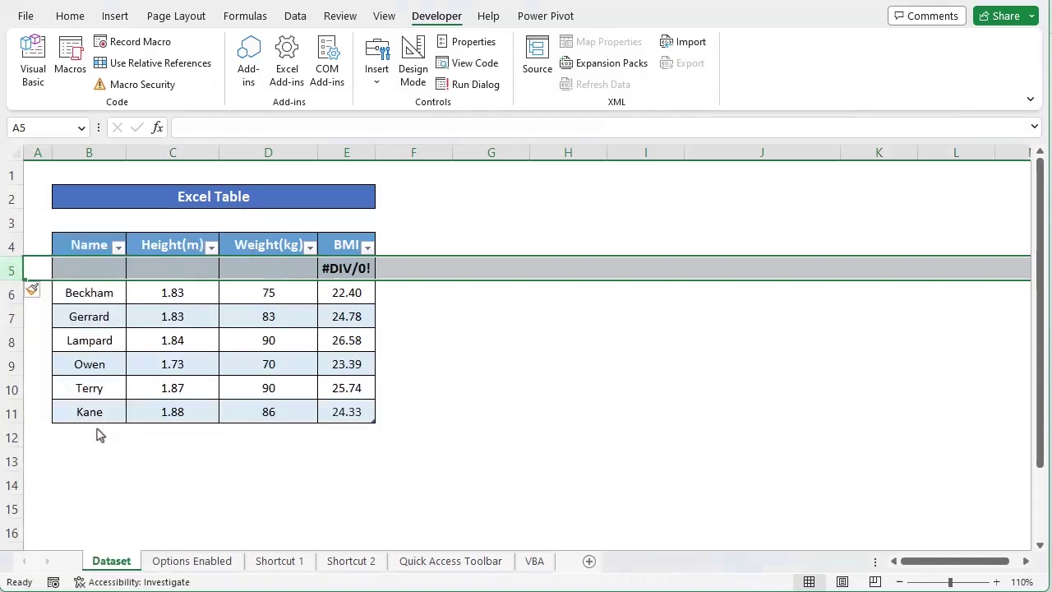
right_click(19, 319)
click(85, 481)
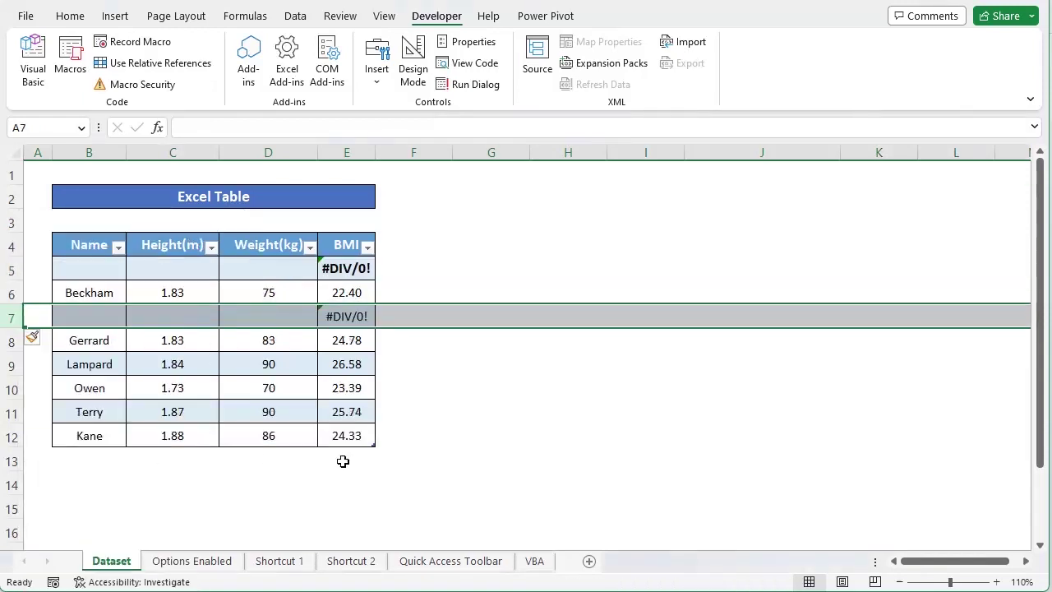
Step: Undo the inserted blank rows and switch to the Options Enabled sheet
key(ctrl+z)
key(ctrl+z)
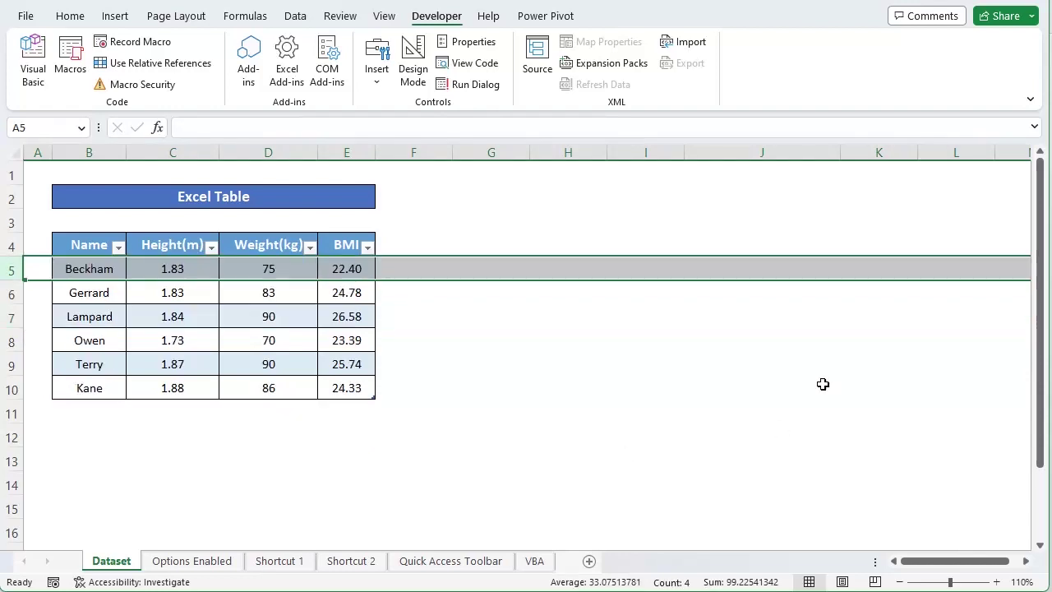
click(198, 196)
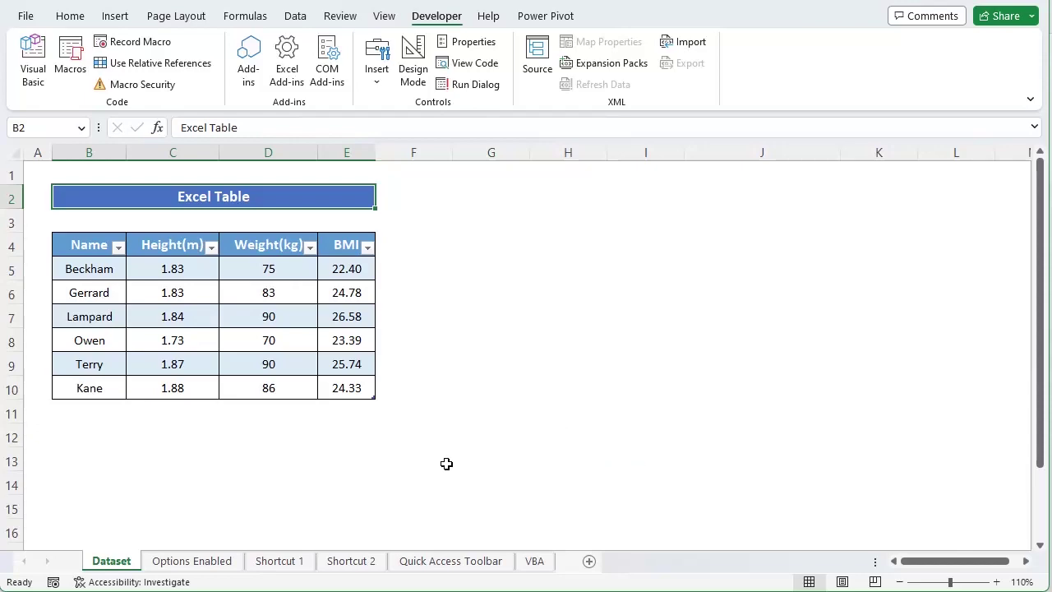
click(191, 562)
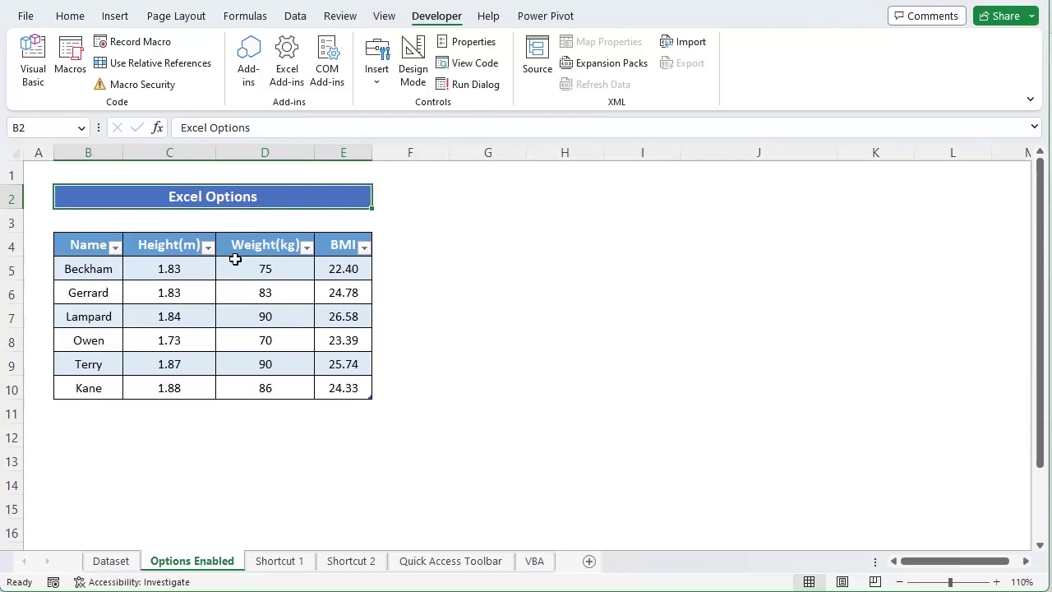
Step: Select the Weight(kg) and BMI headers and the Height(m) column, then go to the File backstage Home
click(280, 250)
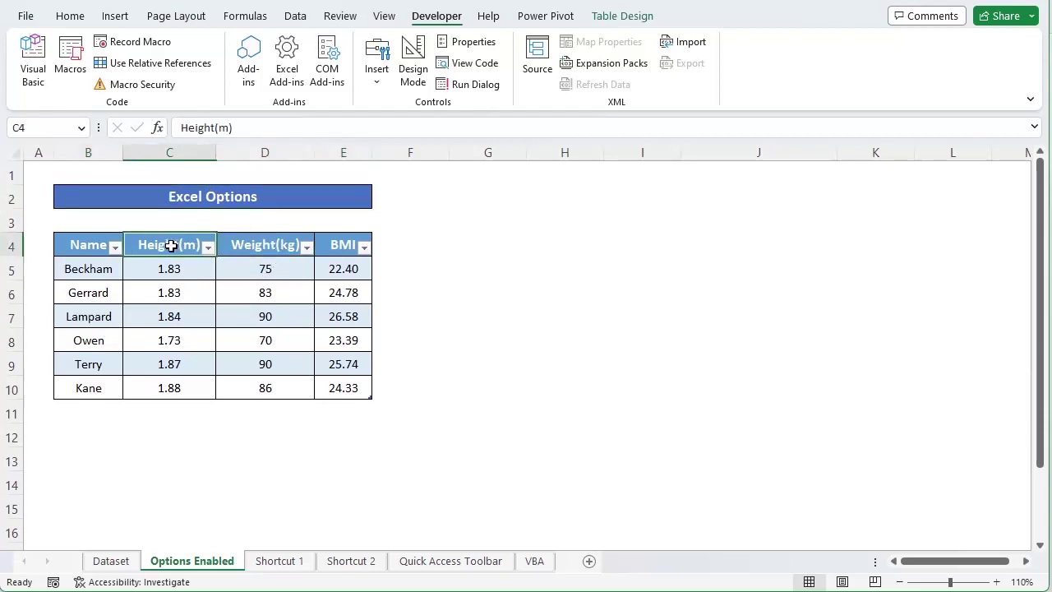
click(243, 153)
click(185, 153)
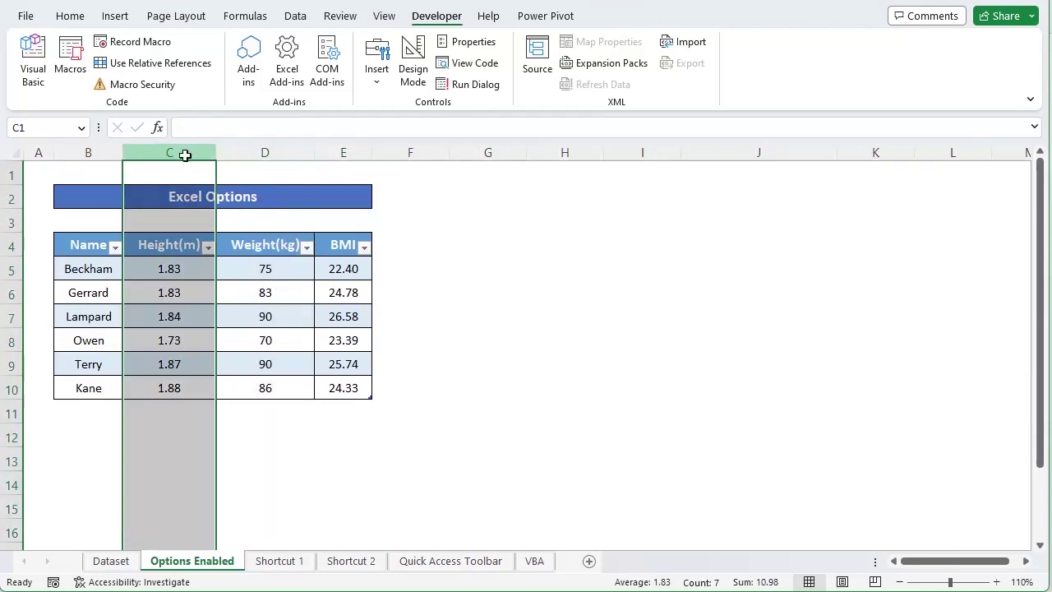
click(343, 247)
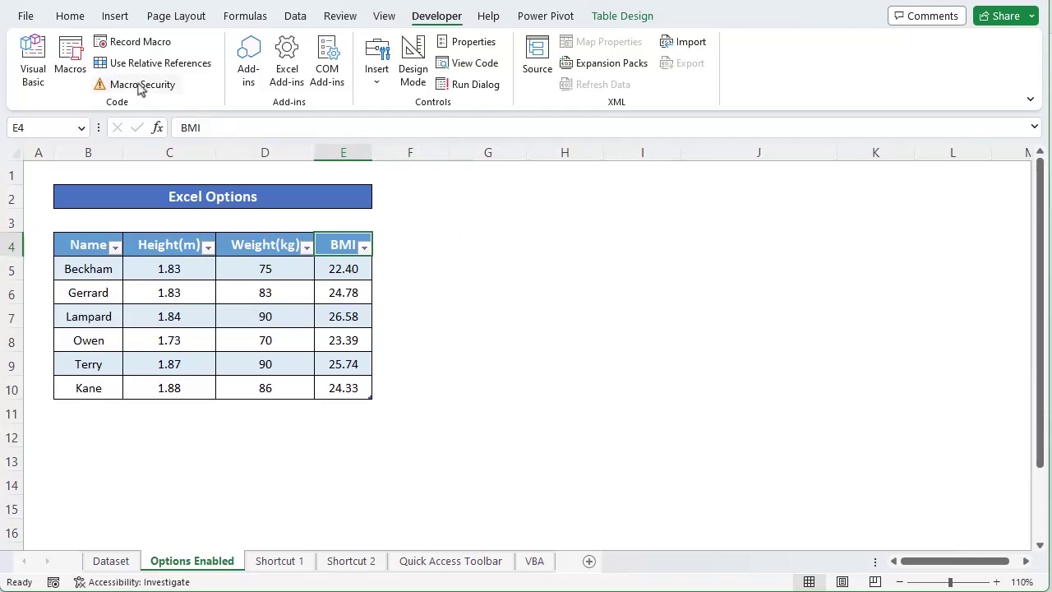
click(30, 18)
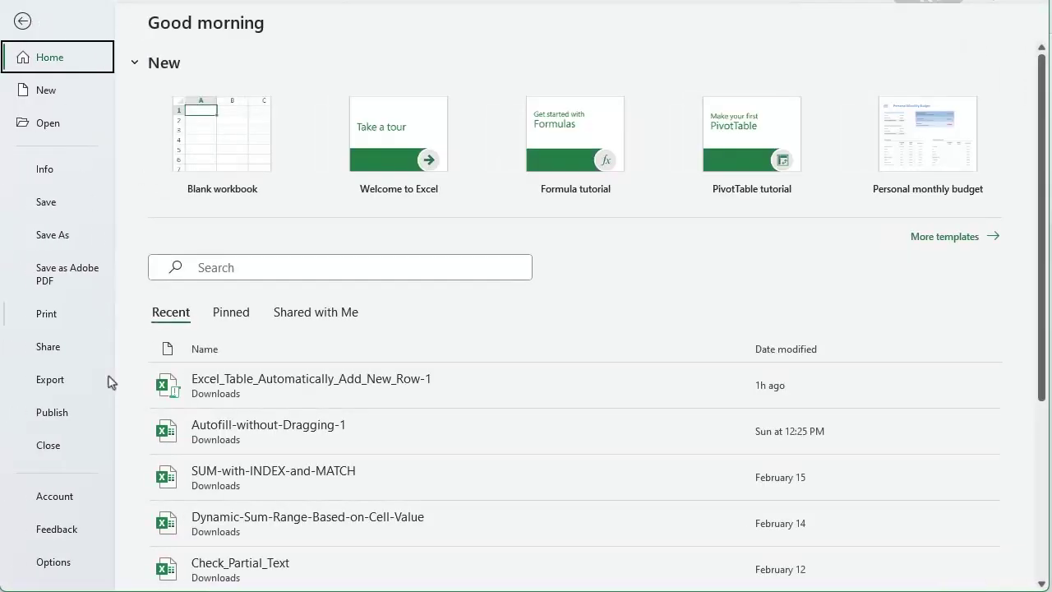
Step: Under Options > Proofing > AutoCorrect, enable including new table rows/columns and filling formulas into calculated columns
click(59, 566)
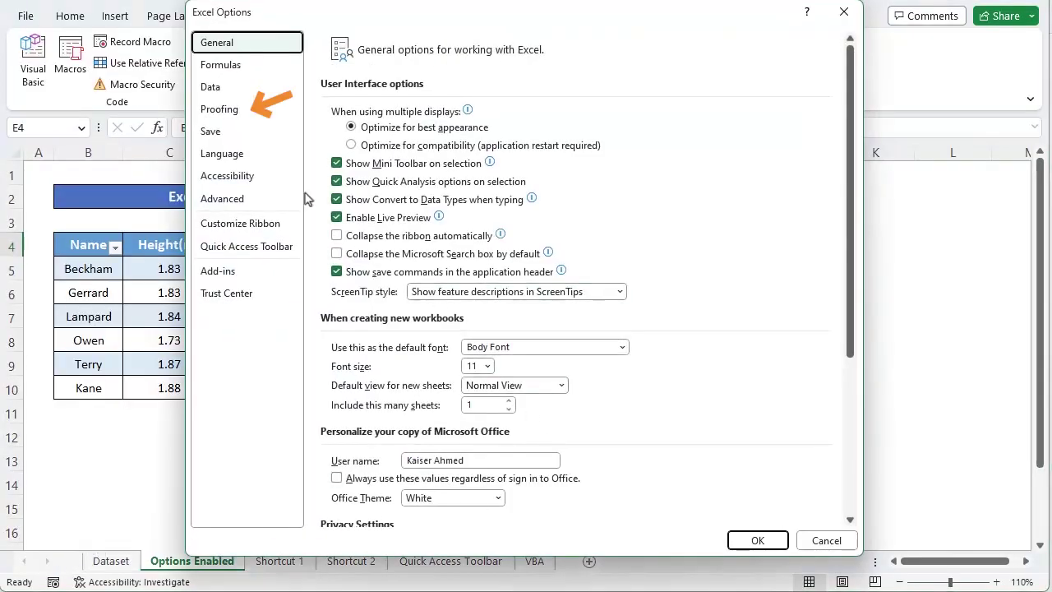
click(230, 112)
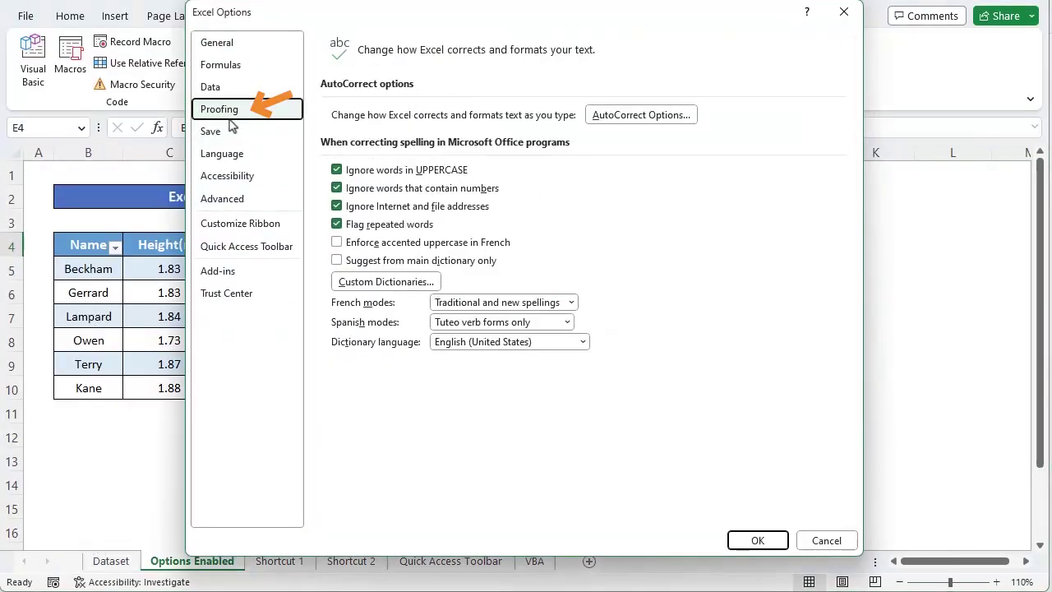
click(654, 119)
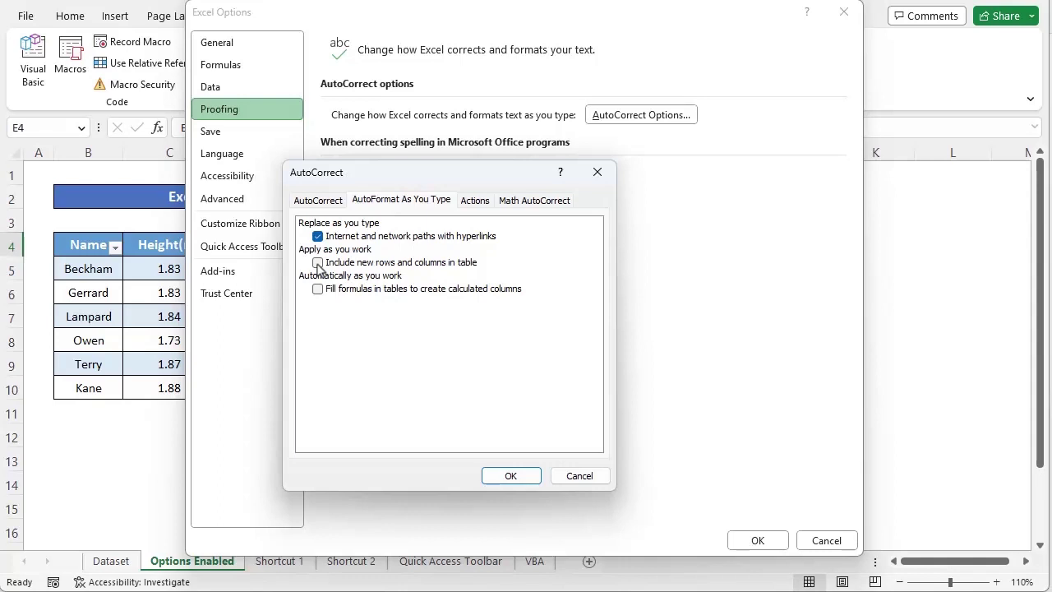
click(318, 263)
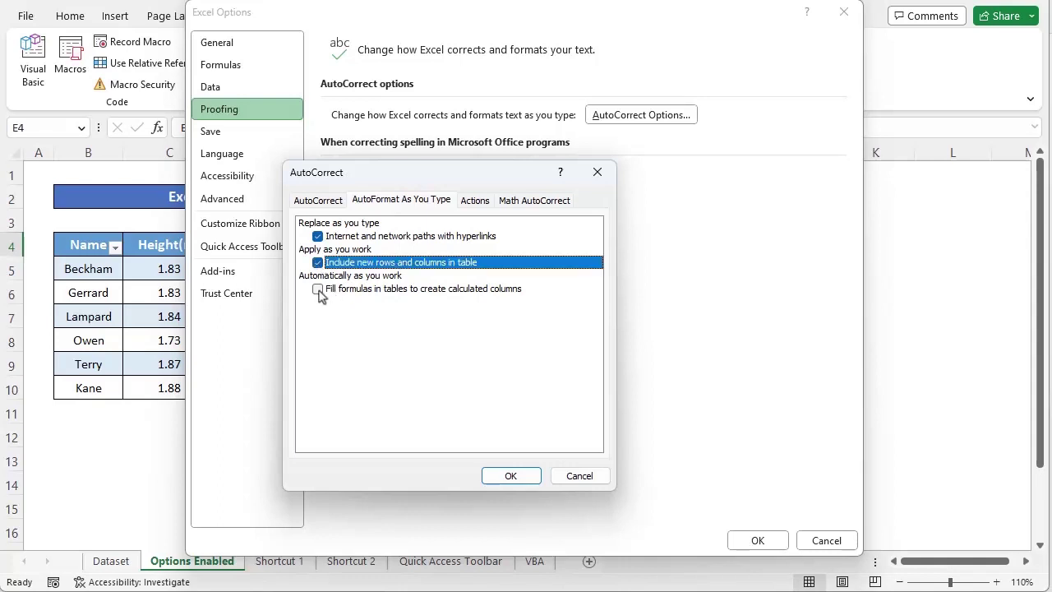
click(318, 290)
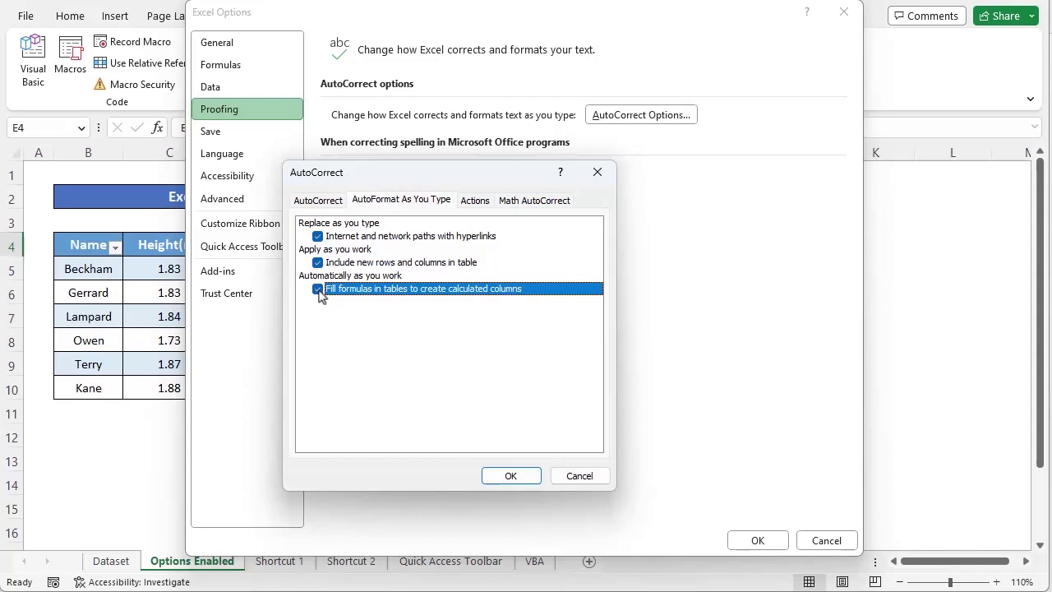
click(519, 476)
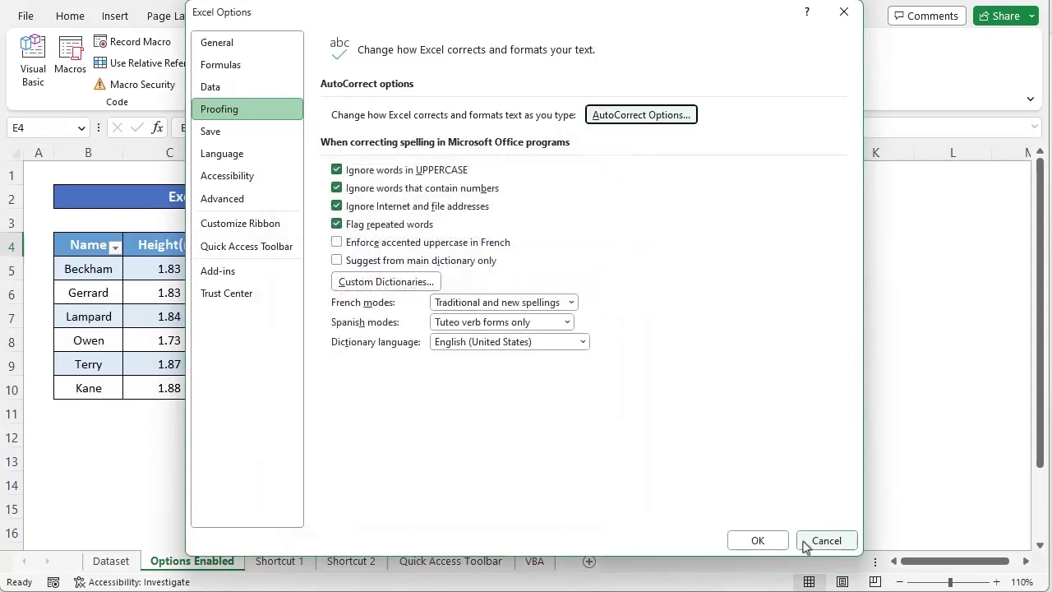
click(758, 540)
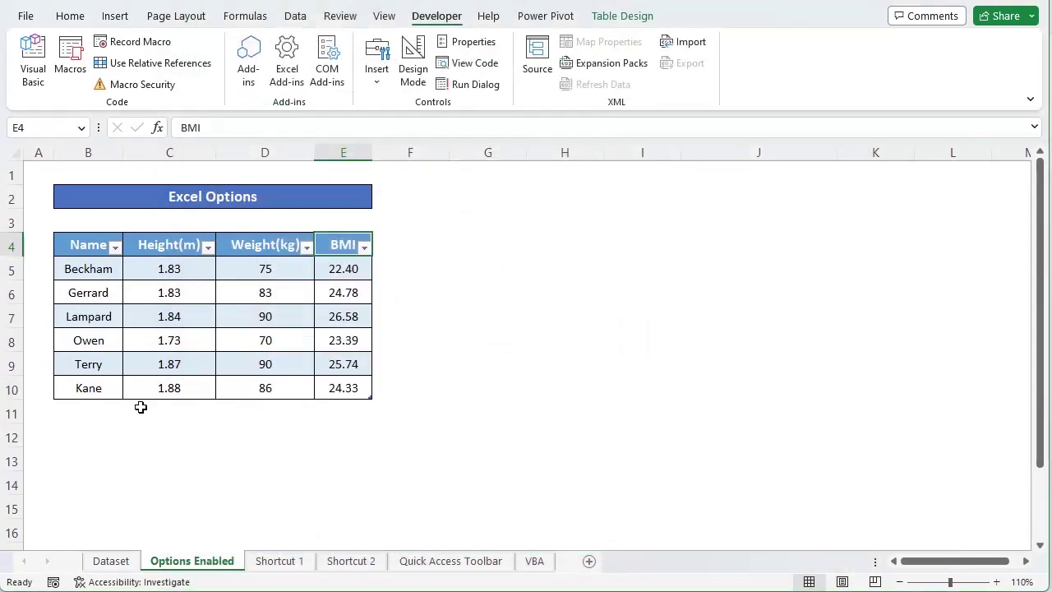
Step: Enter the name James in B11 so the table extends to row 11
click(83, 409)
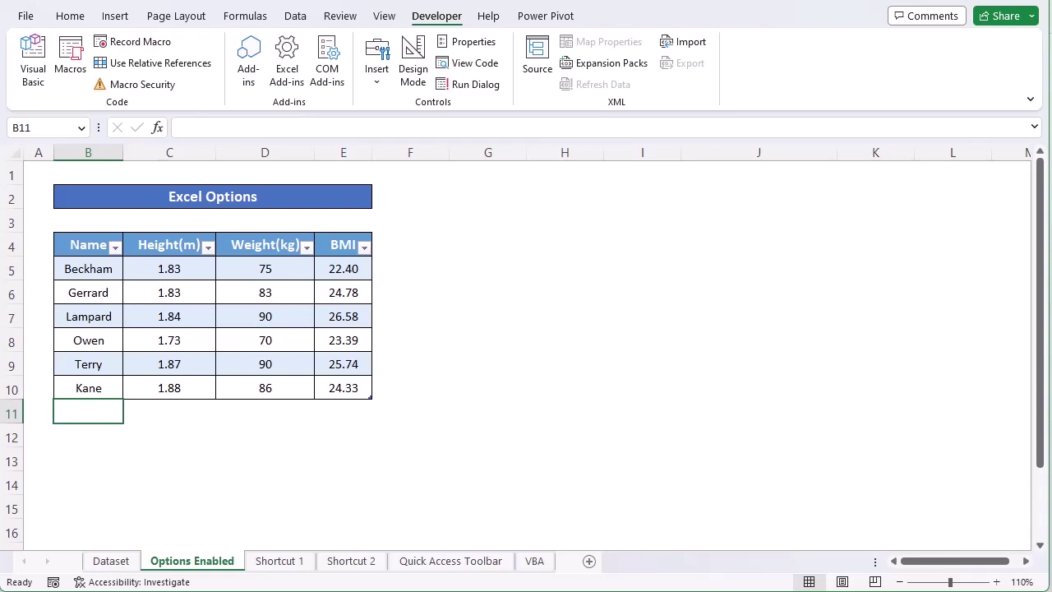
text(James)
key(Return)
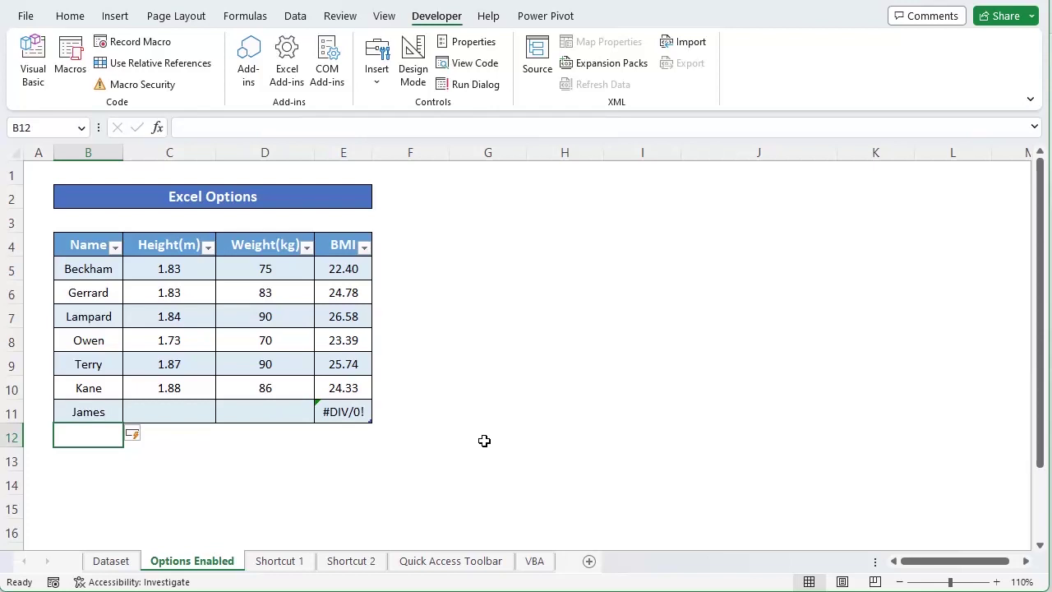
key(Up)
key(shift+space)
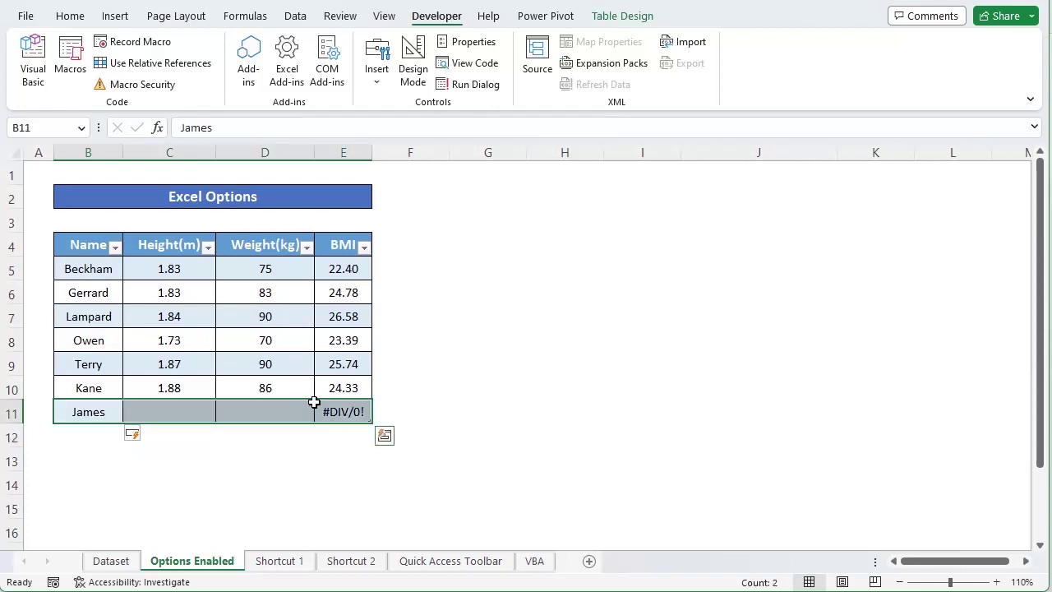
Step: Check James's empty height and weight cells and the BMI formula carried into E11
click(173, 413)
click(260, 412)
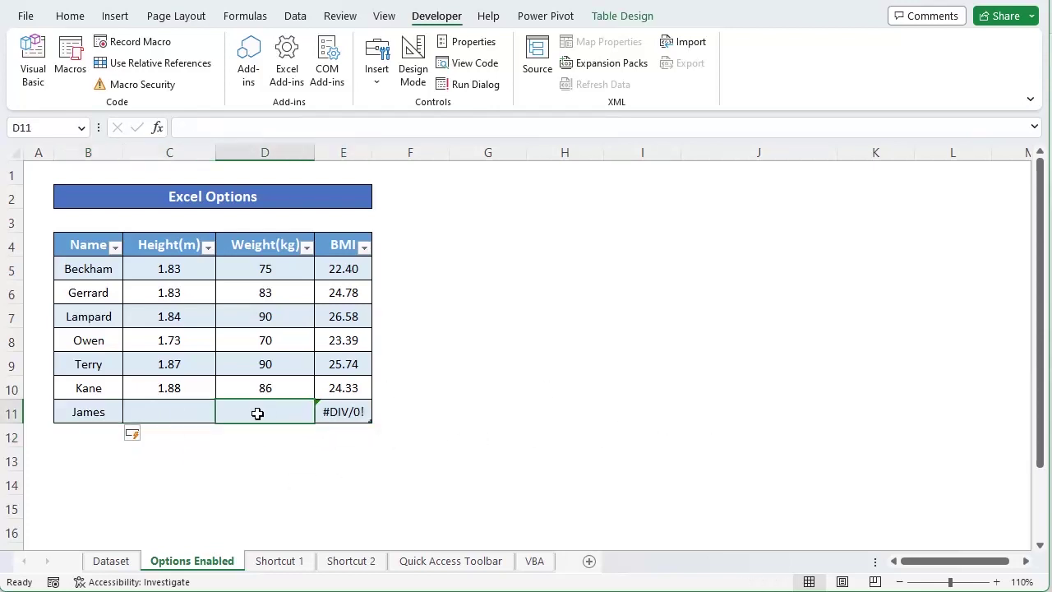
click(194, 414)
click(273, 411)
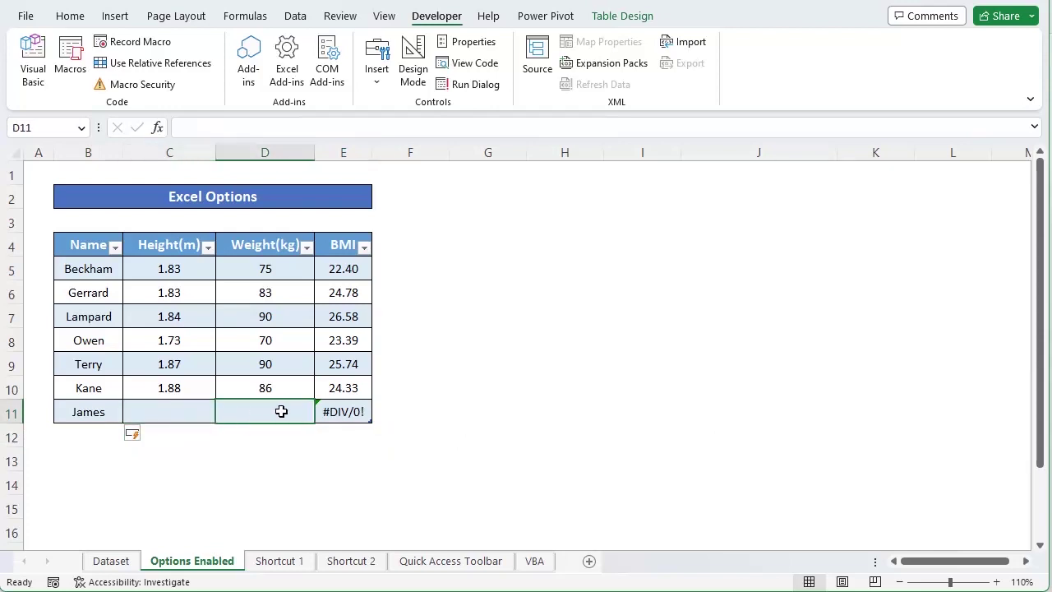
click(352, 413)
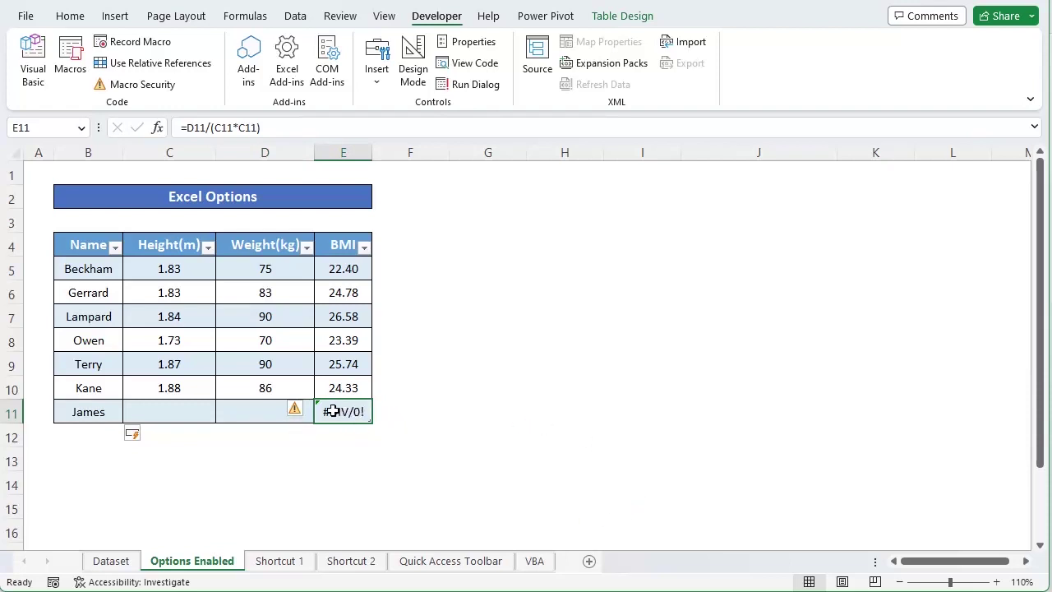
click(189, 411)
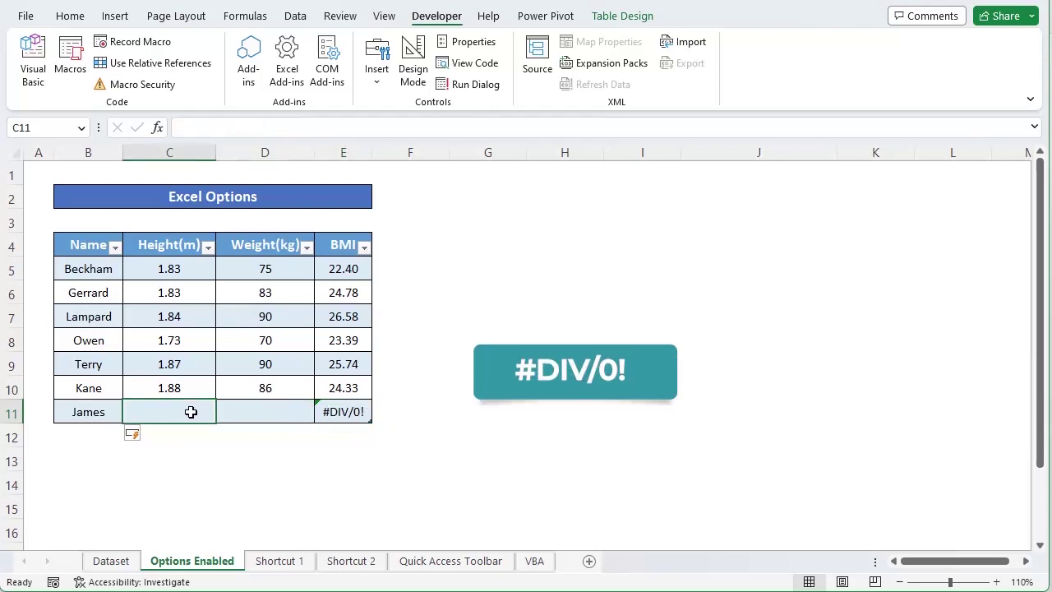
Step: Enter James's height 1.87 and weight 80 so his BMI calculates
text(1.87)
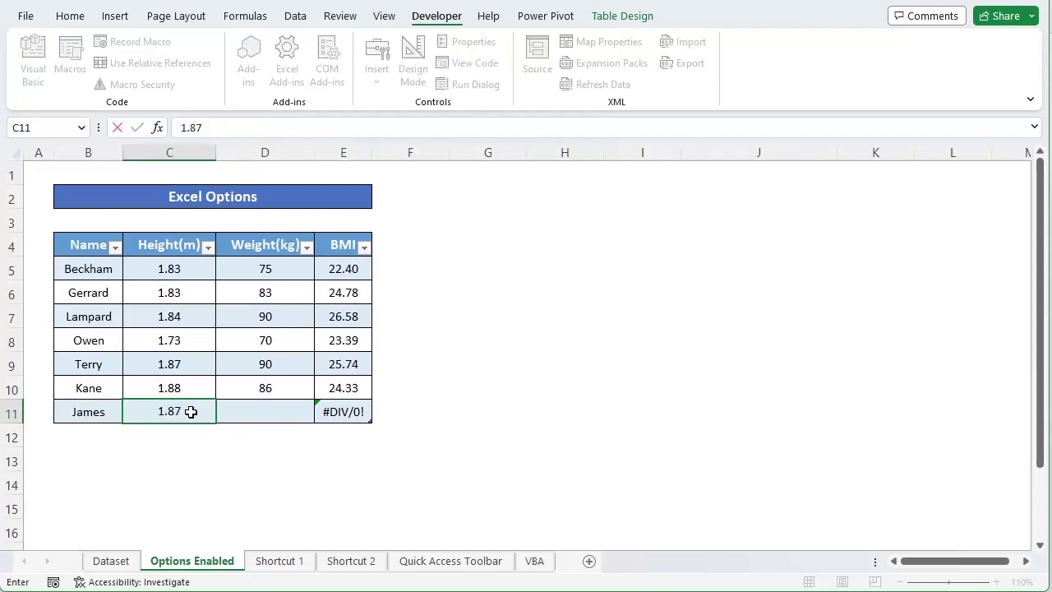
click(265, 415)
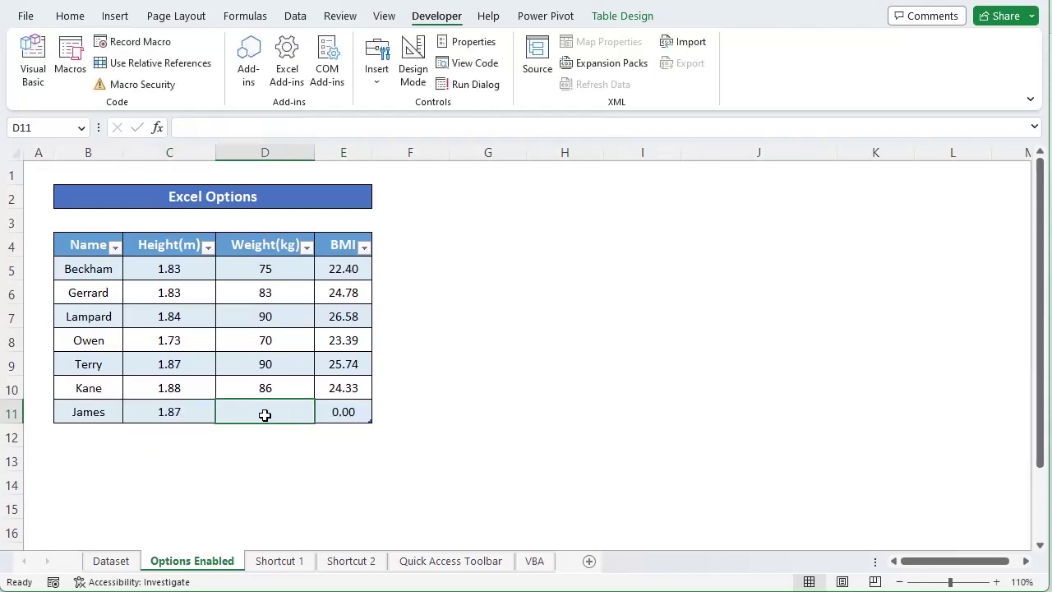
text(80)
click(342, 406)
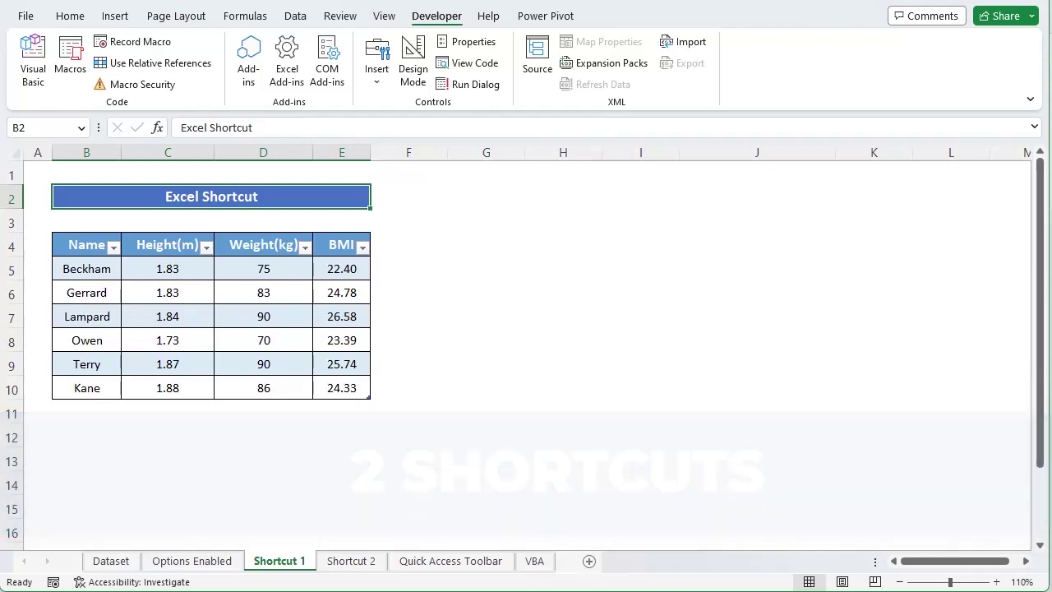
click(12, 364)
Step: Insert a table row above Kane with Ctrl+Shift+= and verify the BMI formula in E10
click(13, 388)
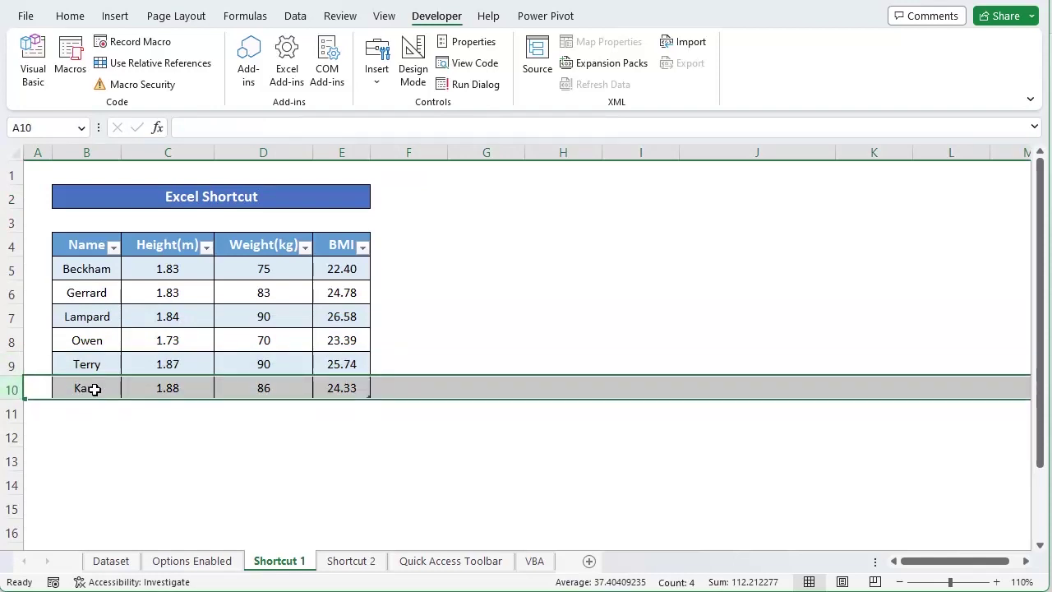
click(94, 389)
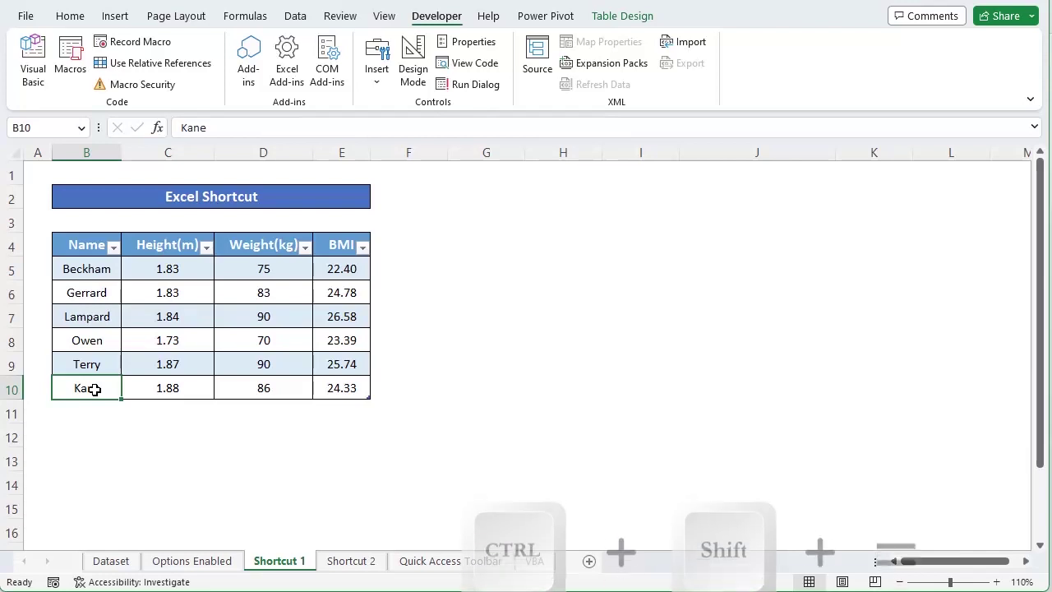
key(ctrl+shift+equal)
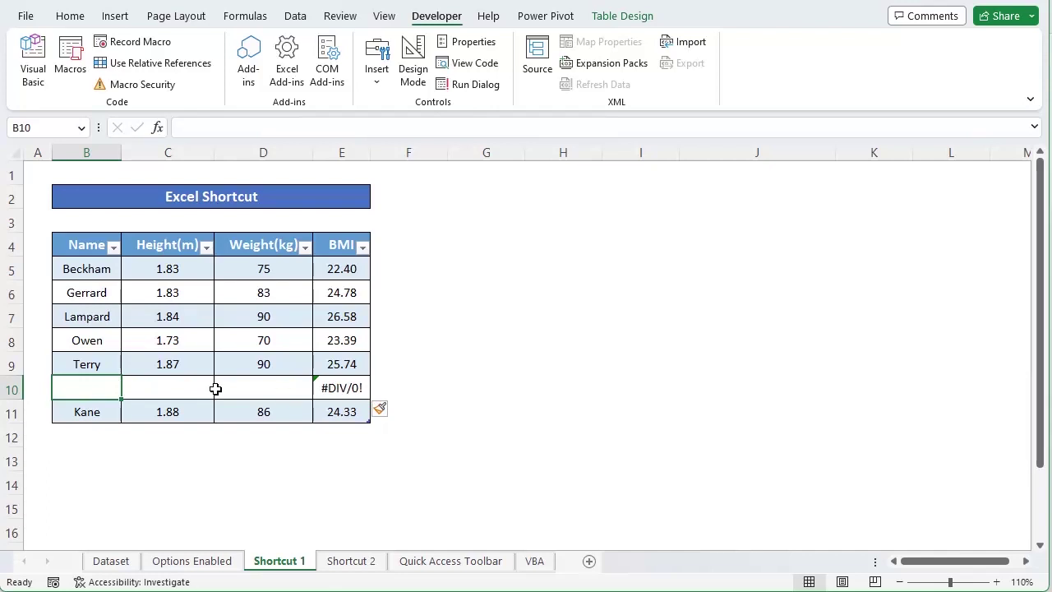
click(343, 390)
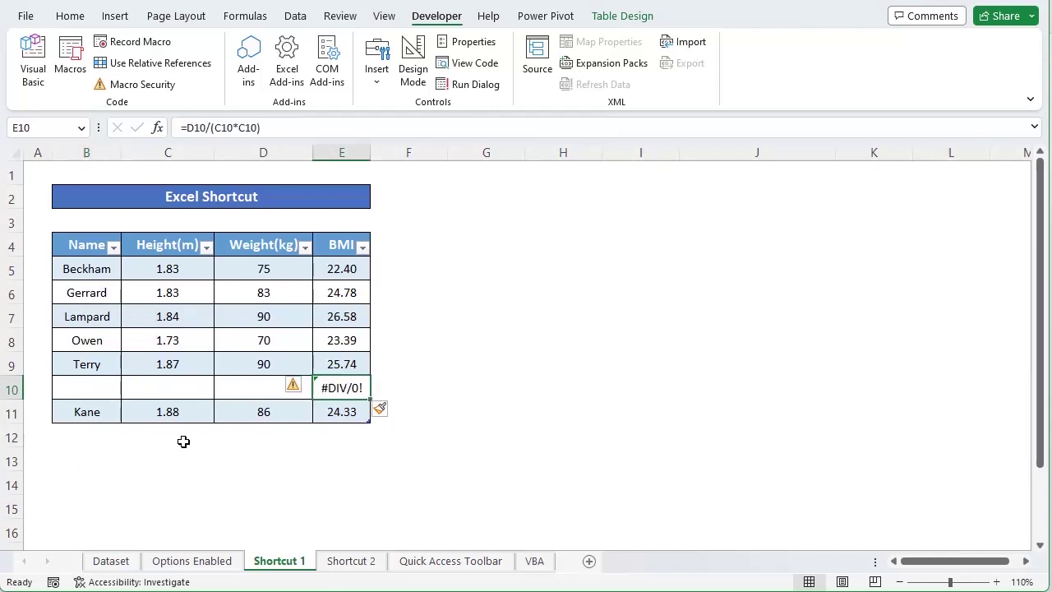
click(352, 563)
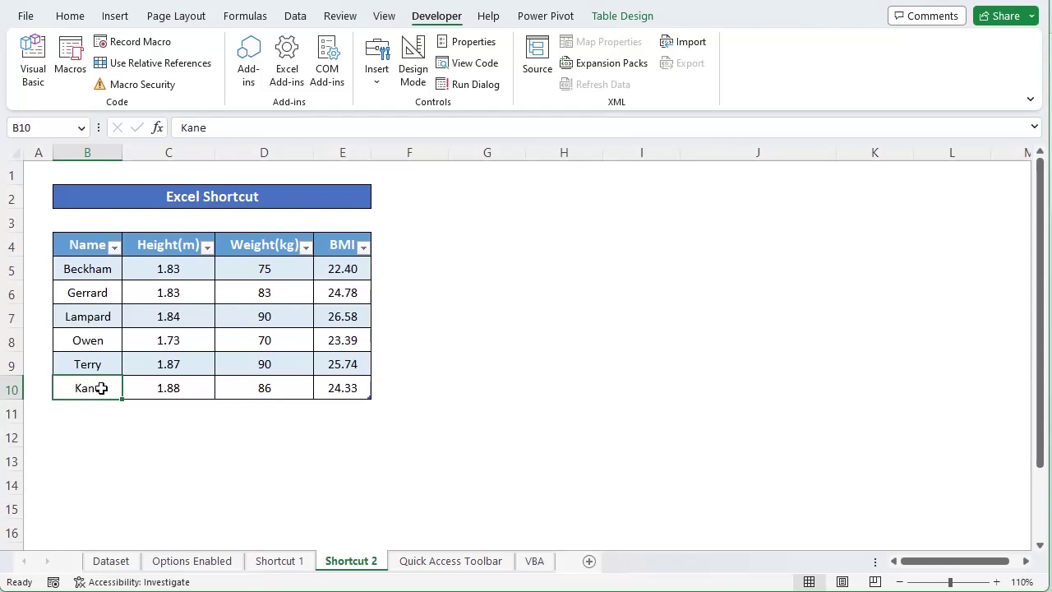
Step: Insert a table row above Kane on Shortcut 2 using the Alt+I, R key sequence
key(alt+i)
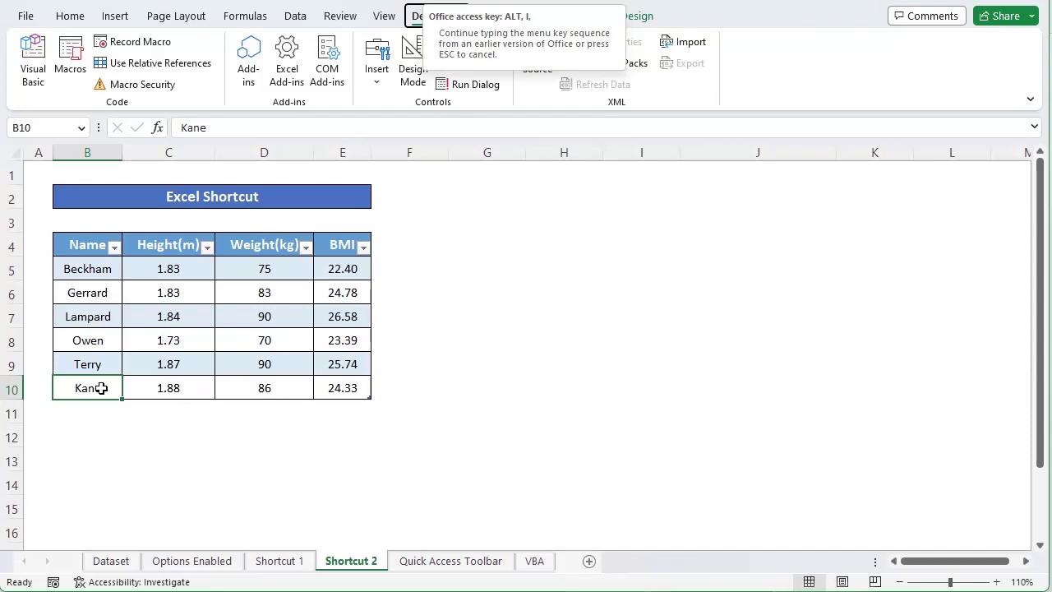
key(r)
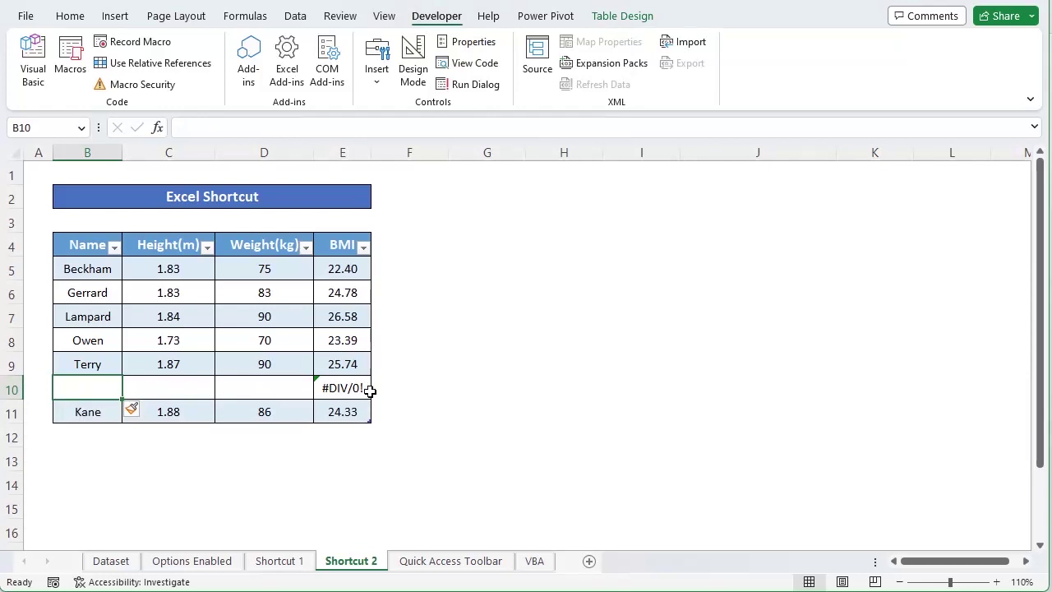
click(444, 564)
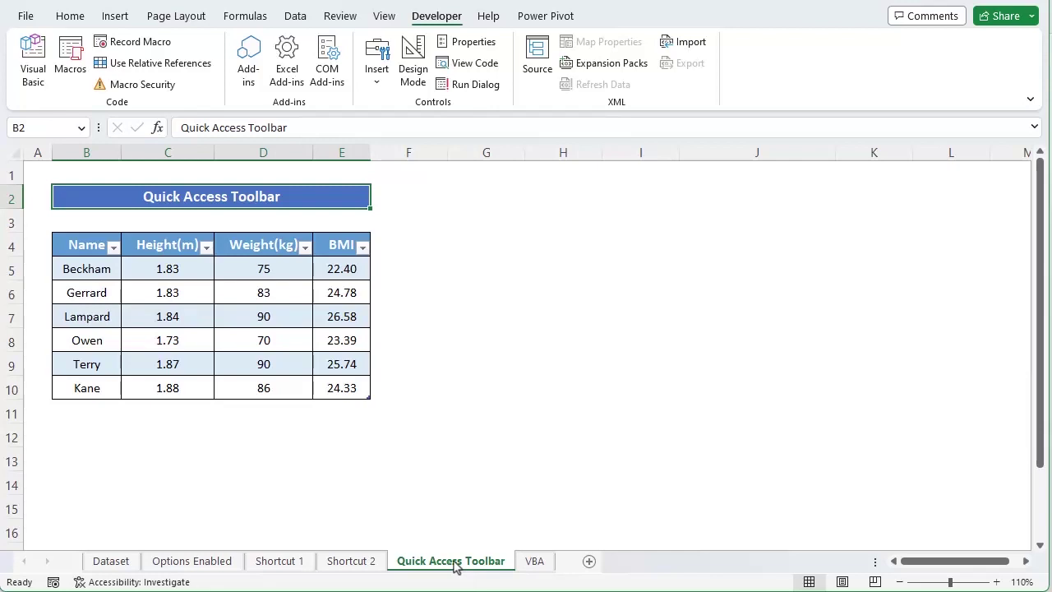
Step: Select Kane in B10 and insert a table row above via Alt, H, I, A (Insert Table Rows Above)
click(88, 389)
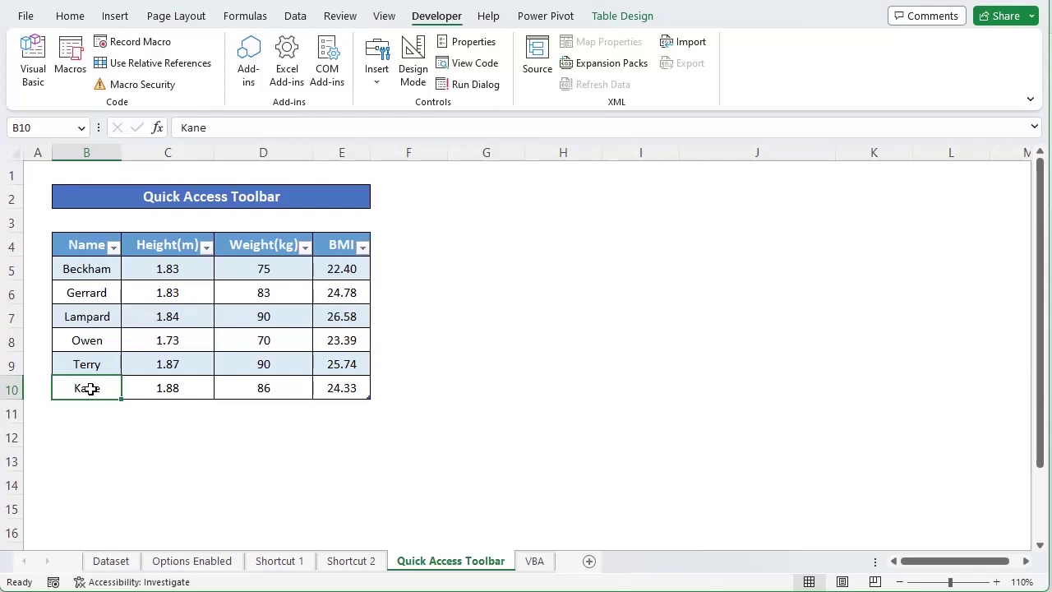
key(alt)
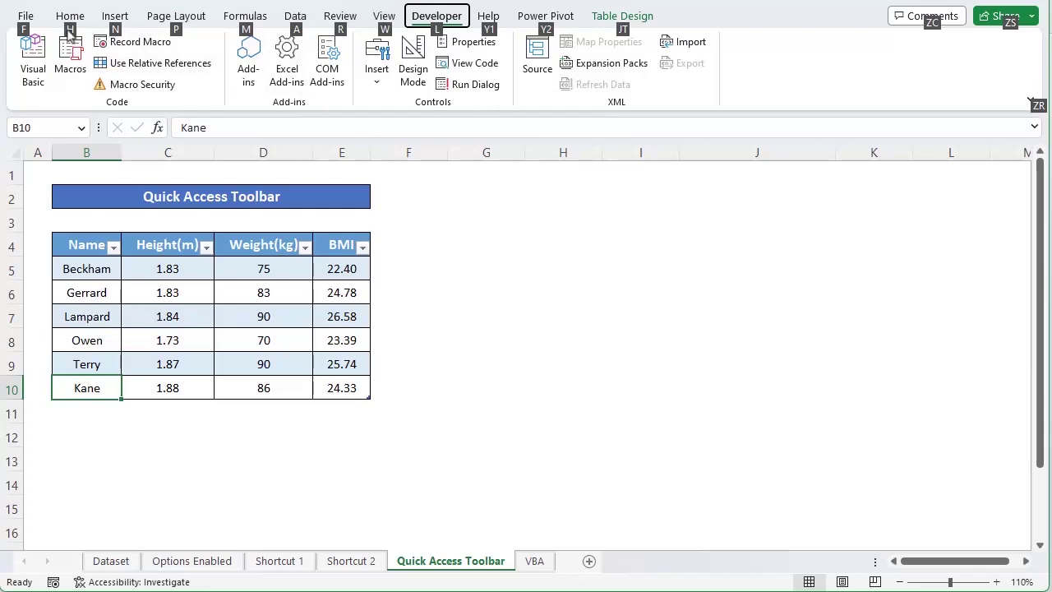
key(h)
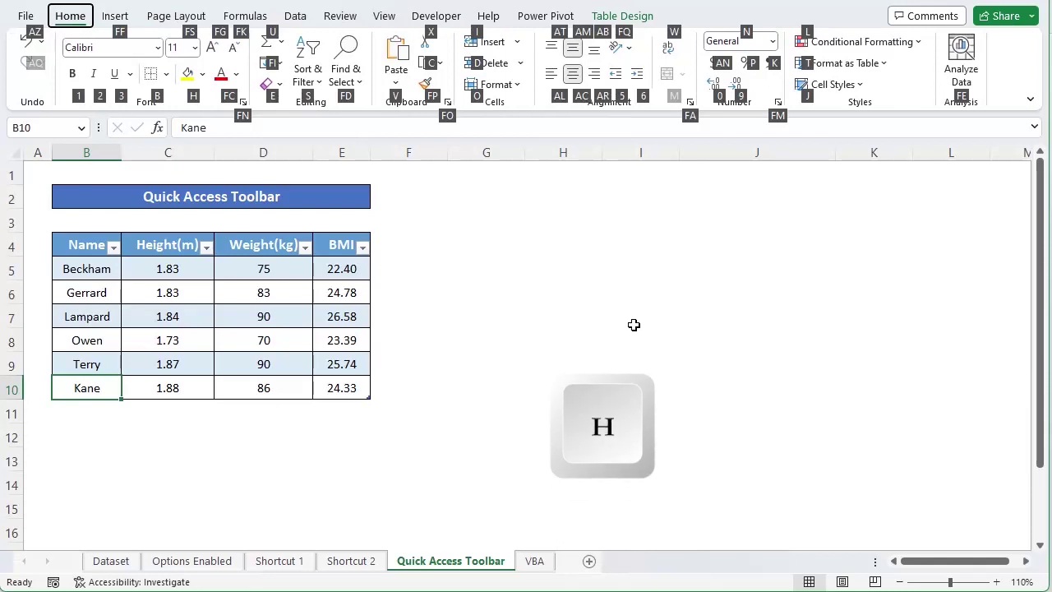
key(i)
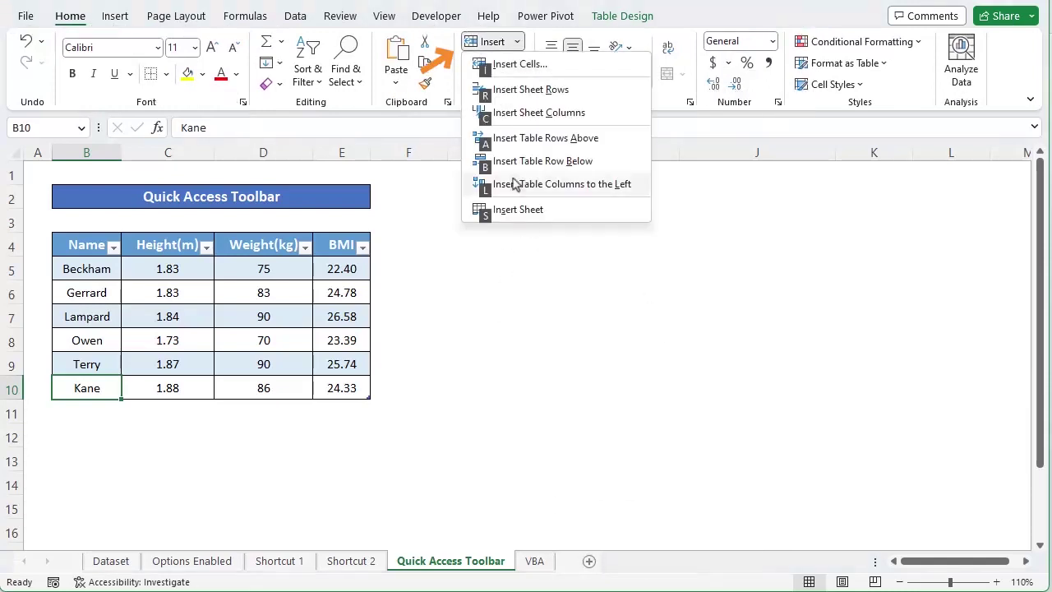
key(a)
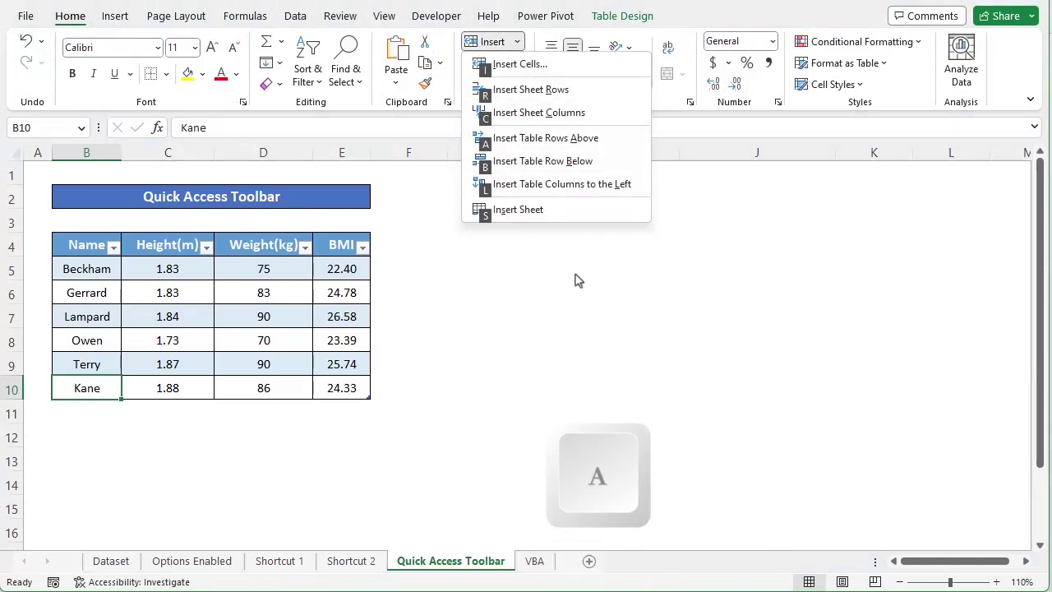
click(605, 149)
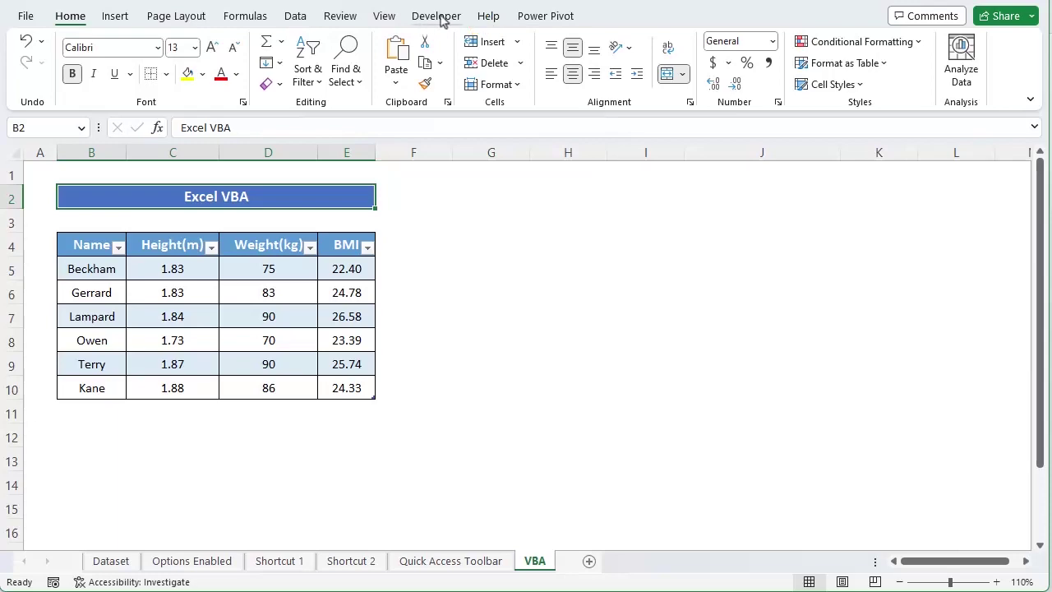
Step: Enable the Developer ribbon in Customize the Ribbon and display its commands
right_click(442, 21)
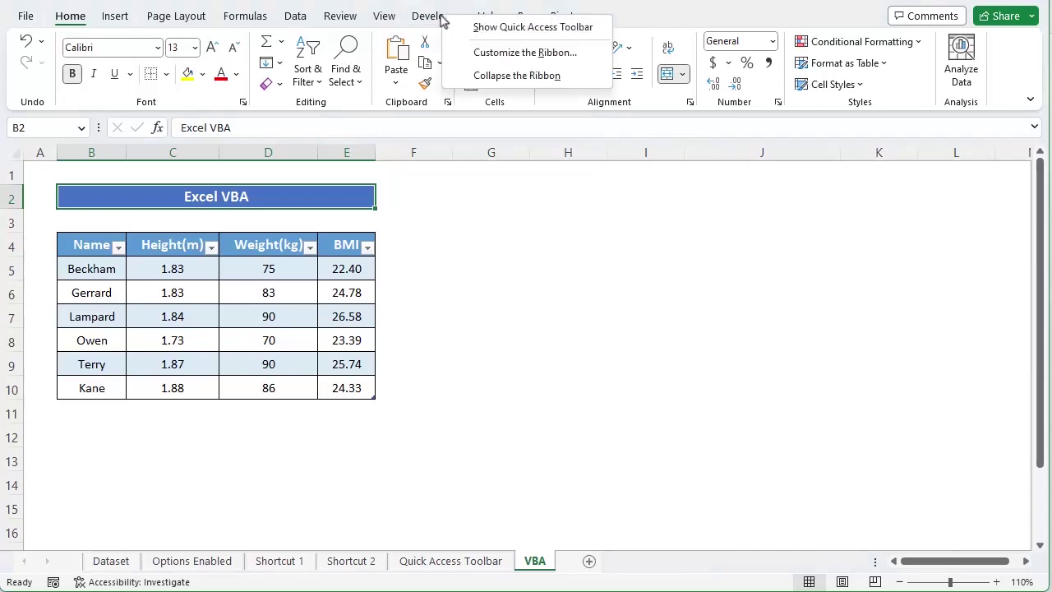
click(588, 55)
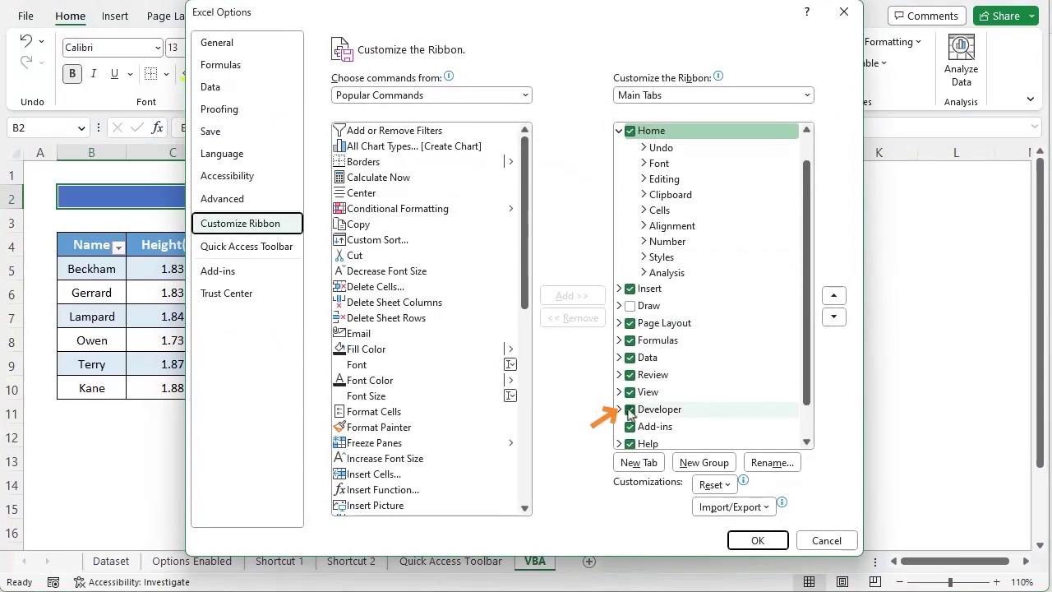
click(628, 410)
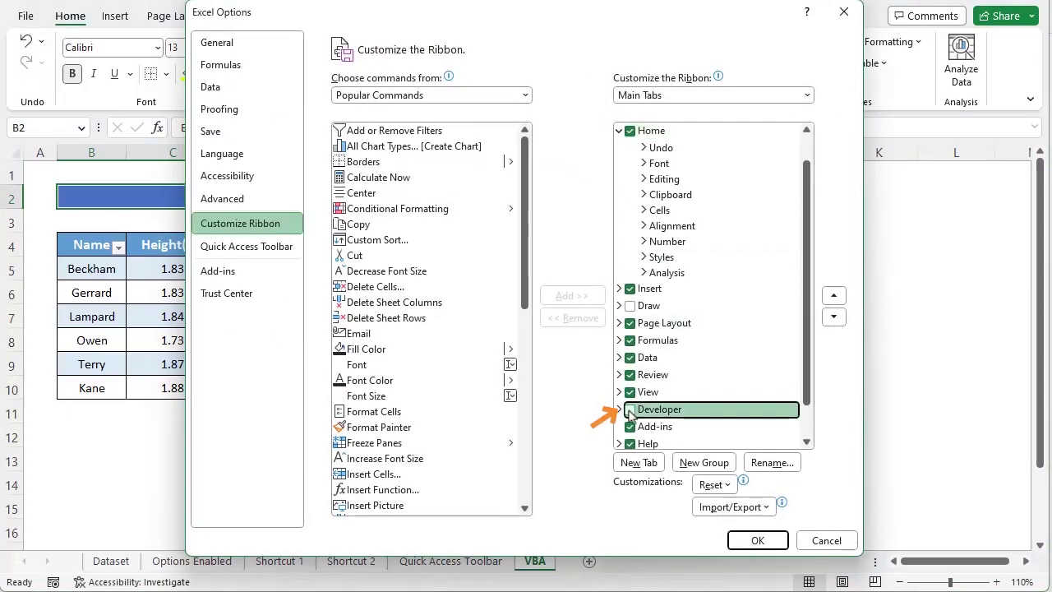
click(757, 541)
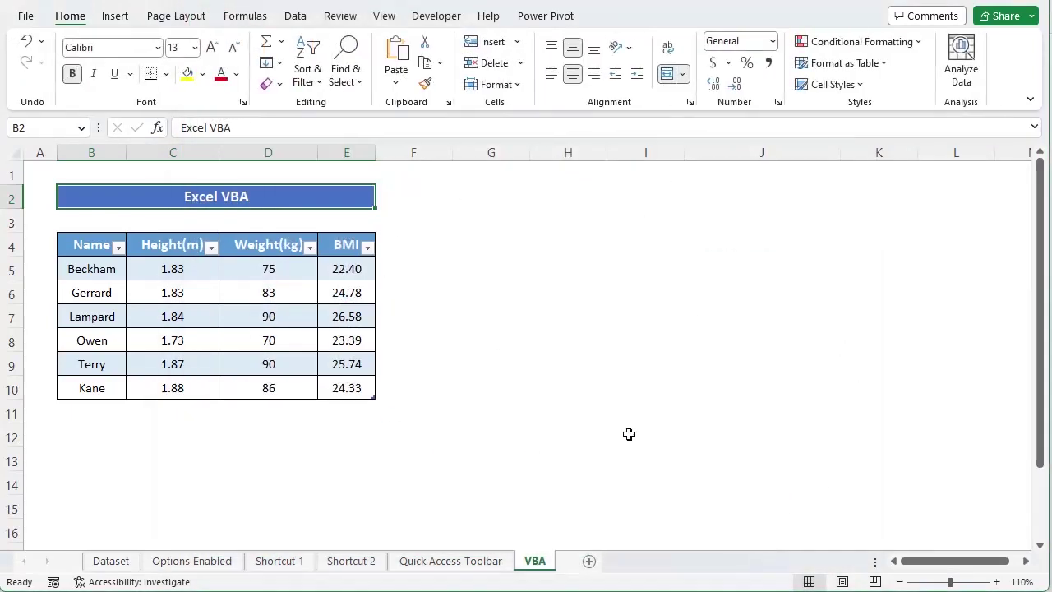
click(436, 16)
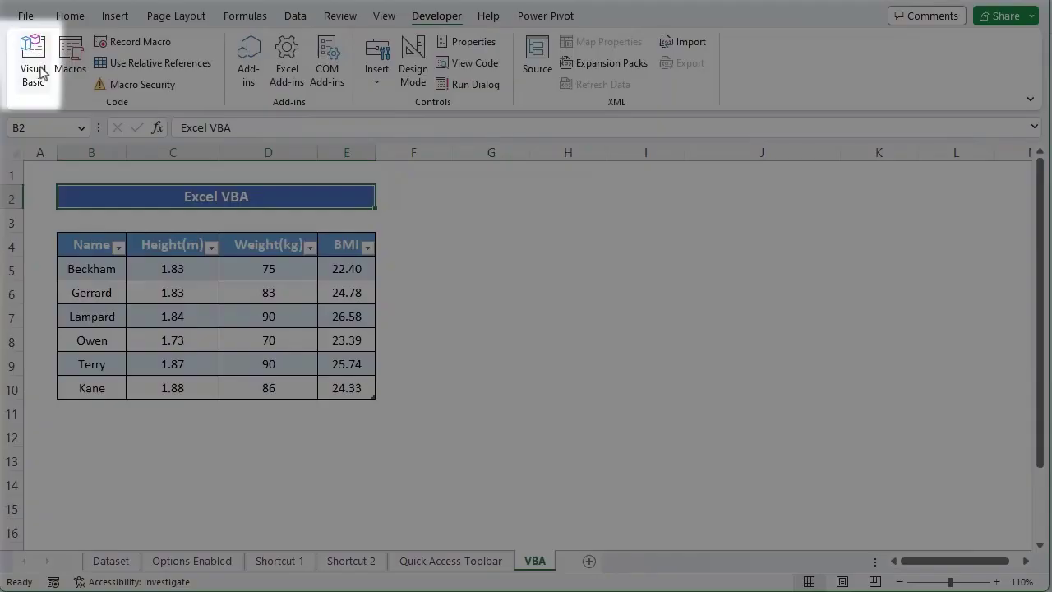
Step: Open the Visual Basic editor and insert a new code module
click(34, 70)
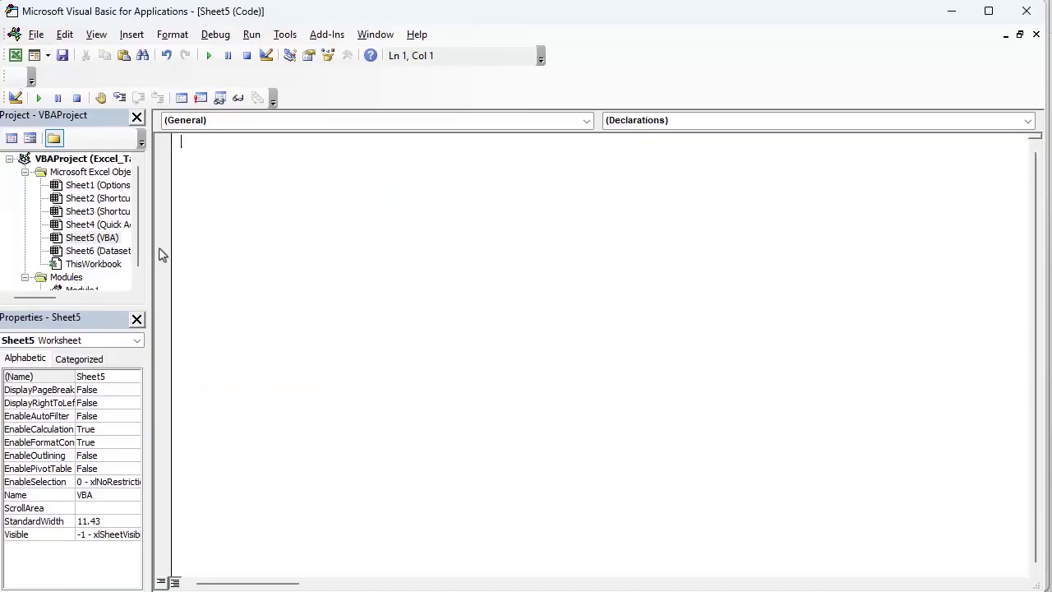
click(131, 35)
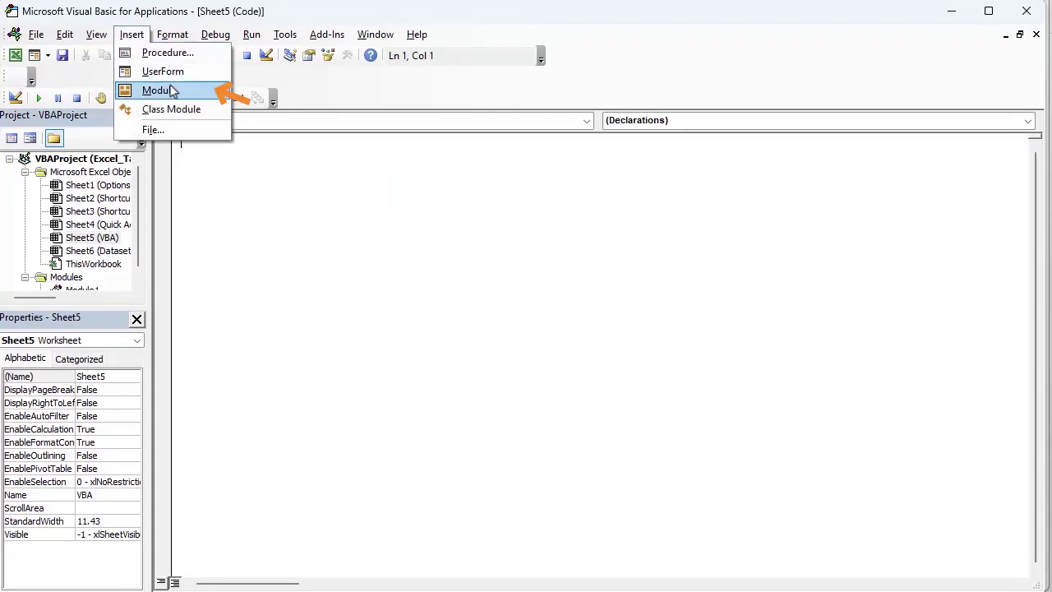
click(197, 90)
Step: Enter the AddNewRow macro code and save the workbook with it
drag(227, 168, 176, 140)
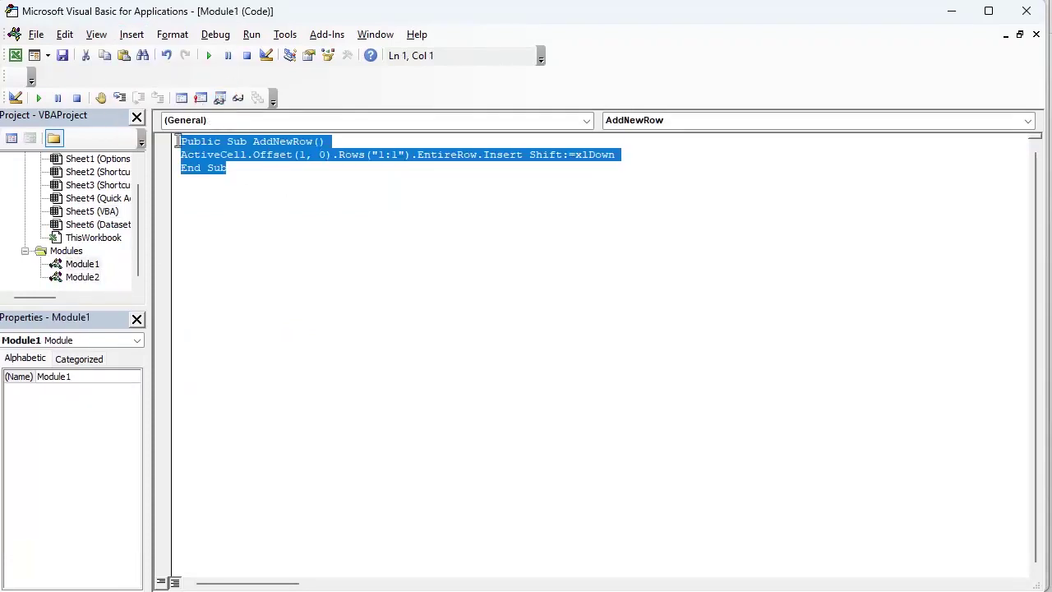
click(242, 170)
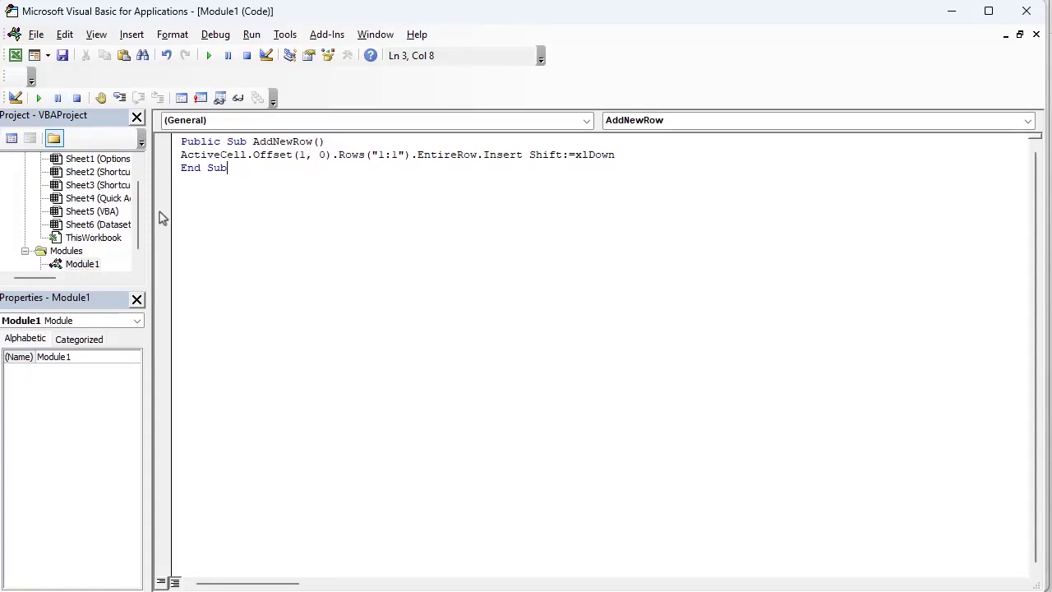
key(ctrl+s)
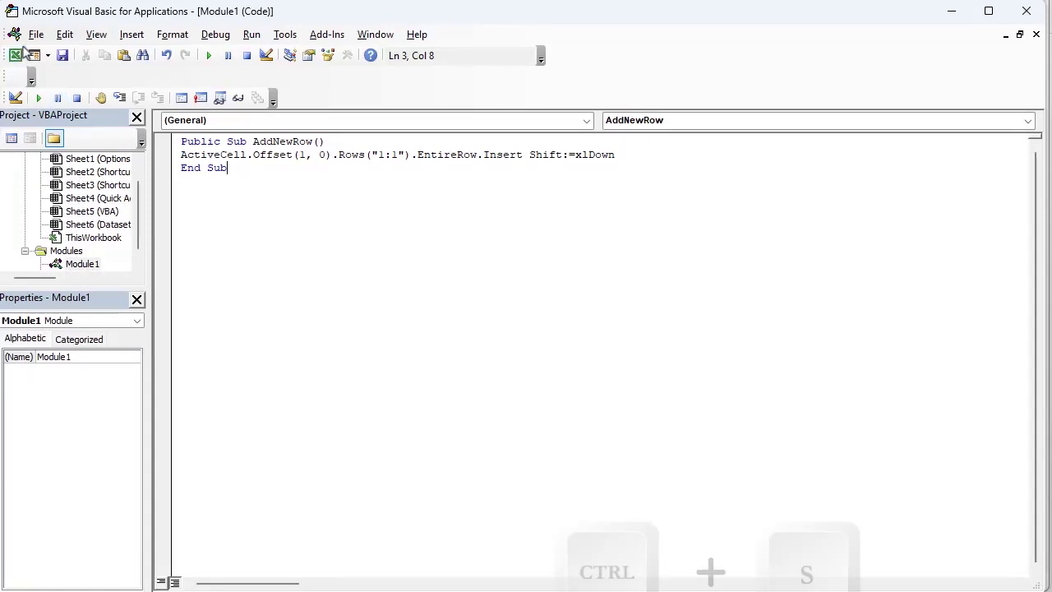
click(63, 59)
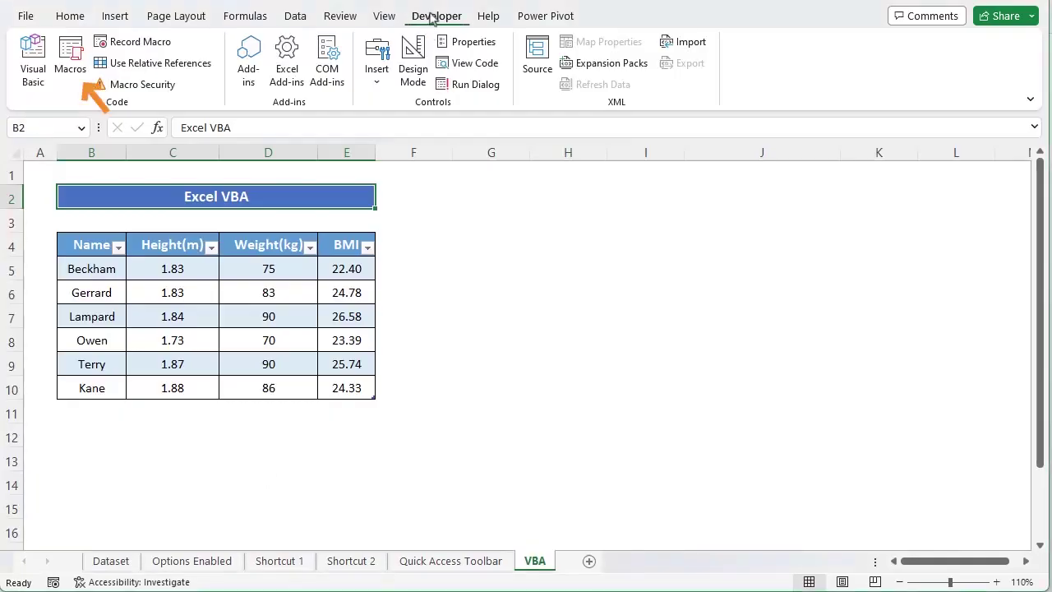
Step: Set the AddNewRow macro's shortcut key to Ctrl+Shift+N in Macro Options, then close the Macros dialog
click(71, 58)
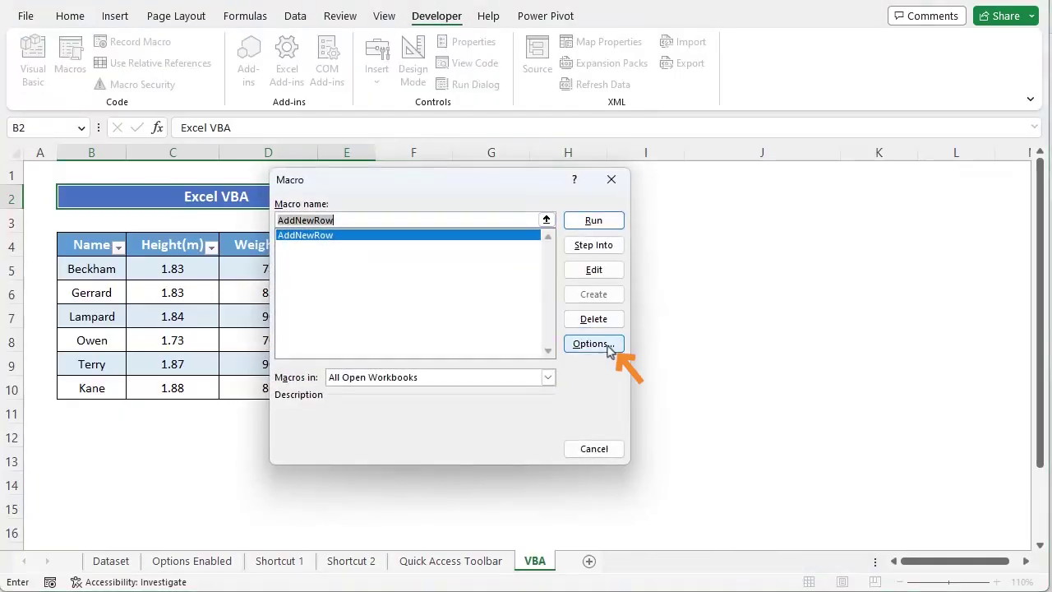
click(606, 344)
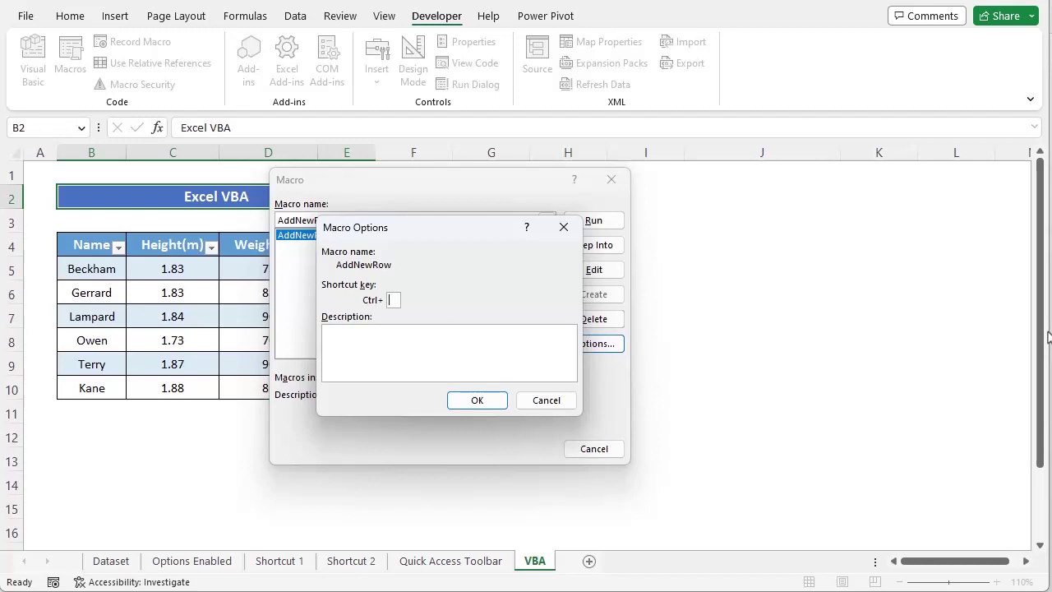
text(N)
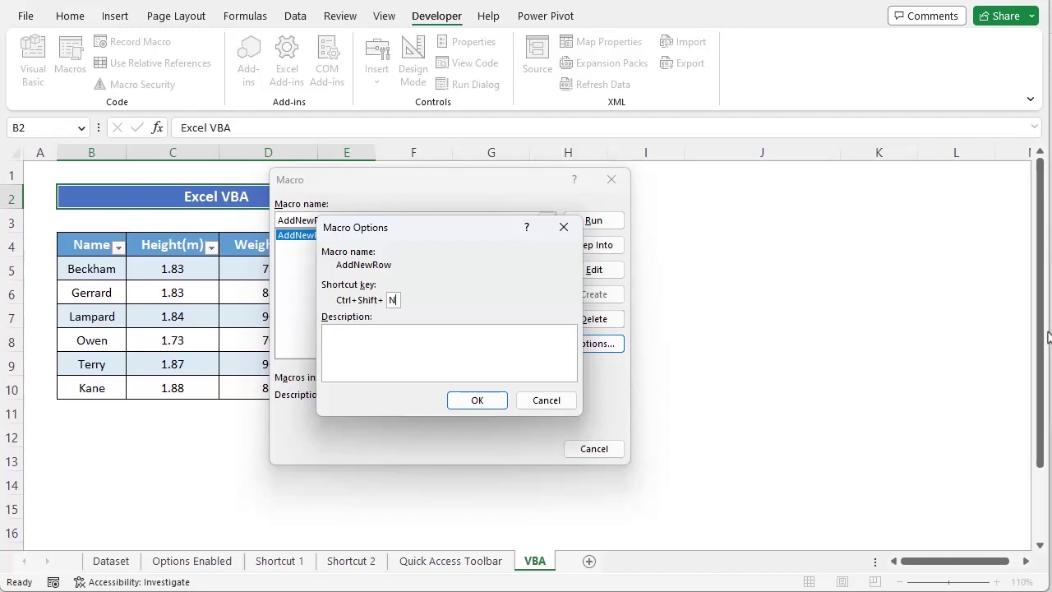
click(478, 400)
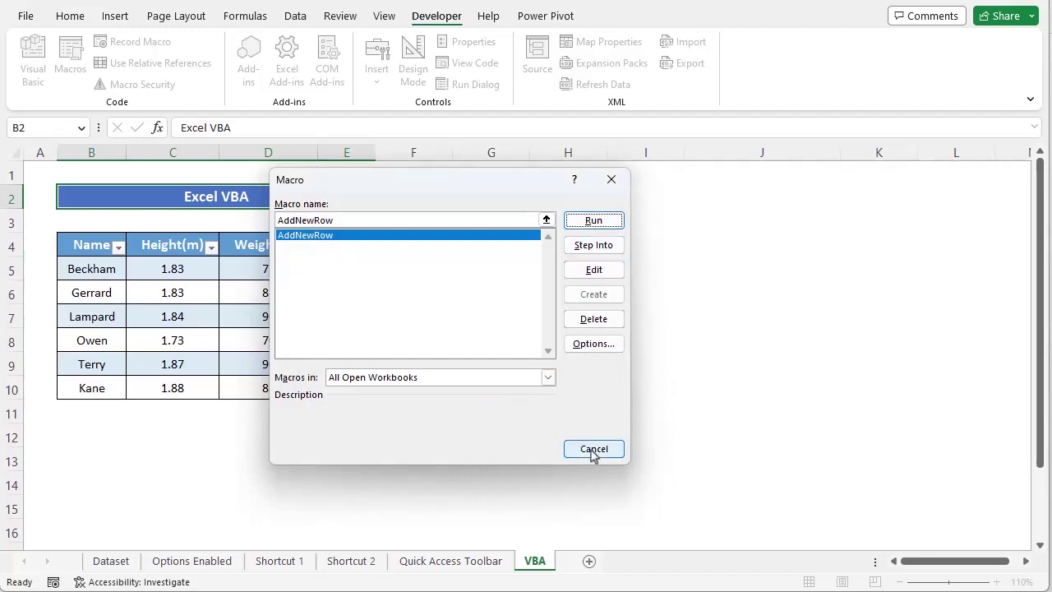
key(Escape)
click(13, 364)
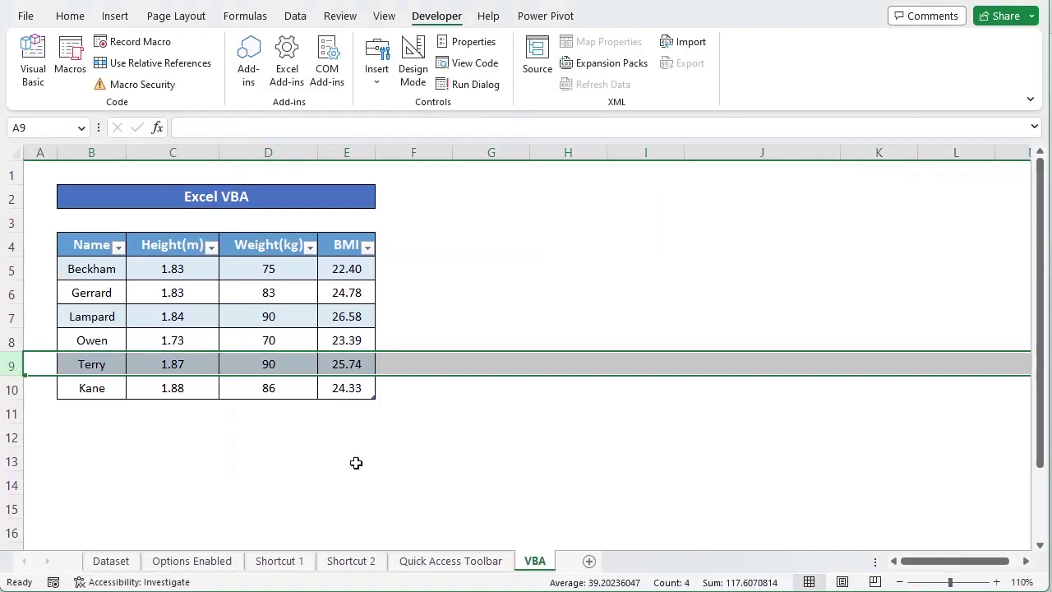
Step: Use Ctrl+Shift+N to insert two blank rows below Terry and two below Gerrard
key(ctrl+shift+i)
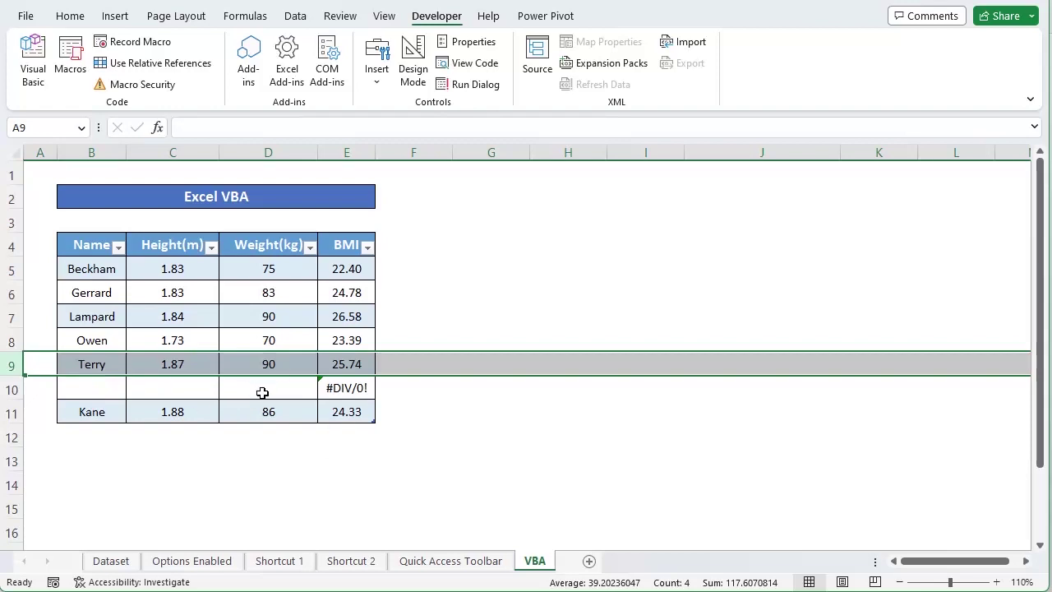
key(ctrl+shift+n)
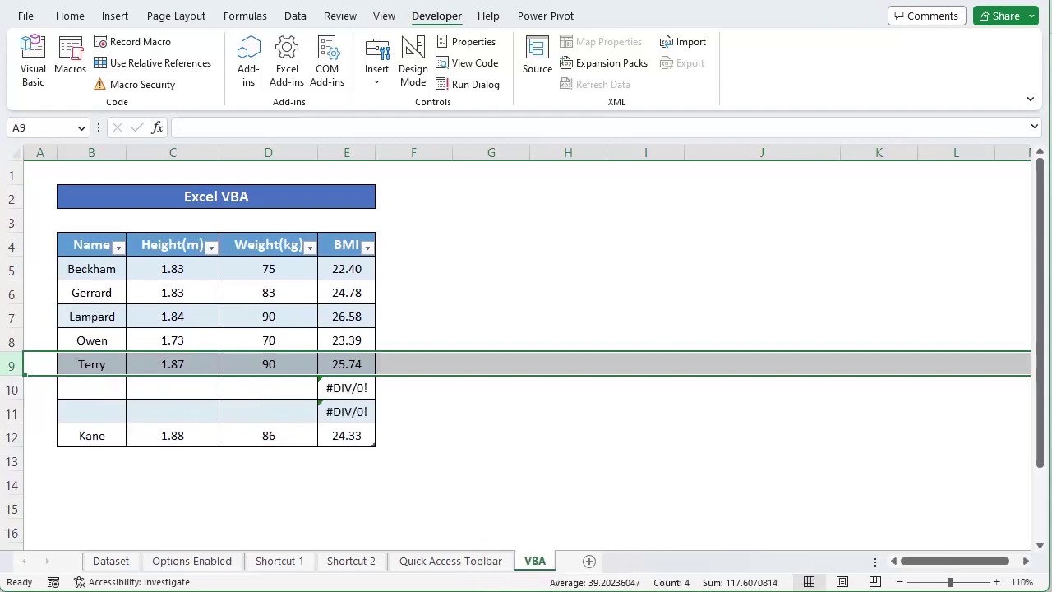
click(19, 294)
key(ctrl+shift+n)
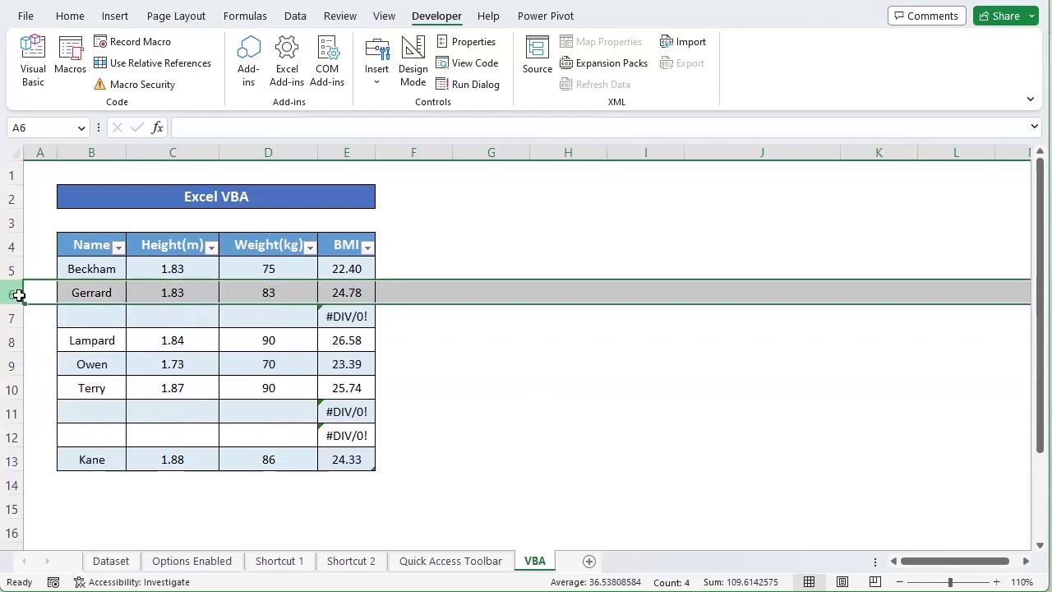
key(ctrl+shift+n)
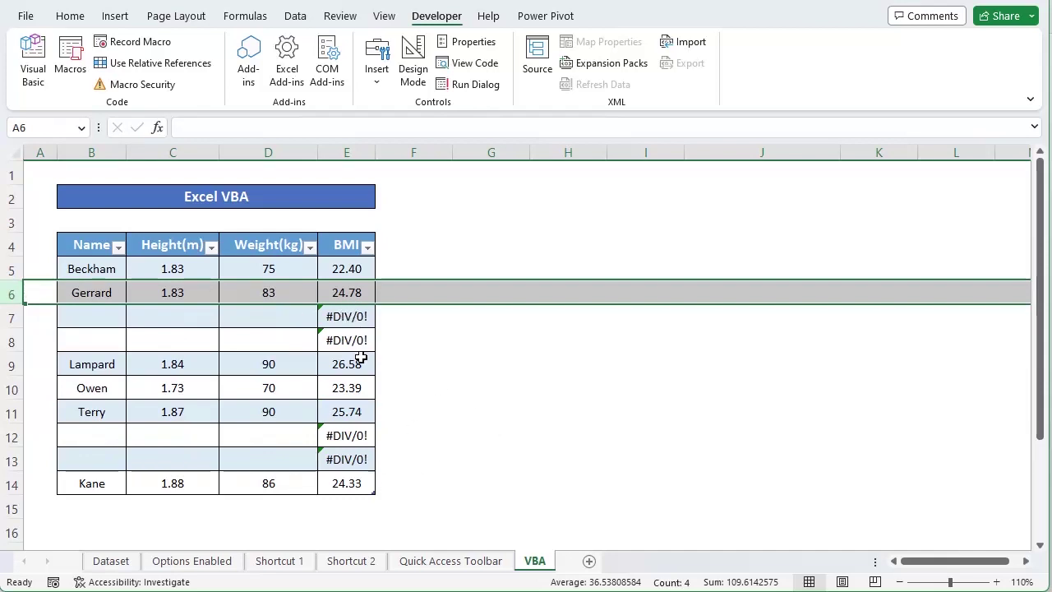
Step: Check the BMI formulas in new rows 7, 8, 12, 13 and Kane's row
click(355, 315)
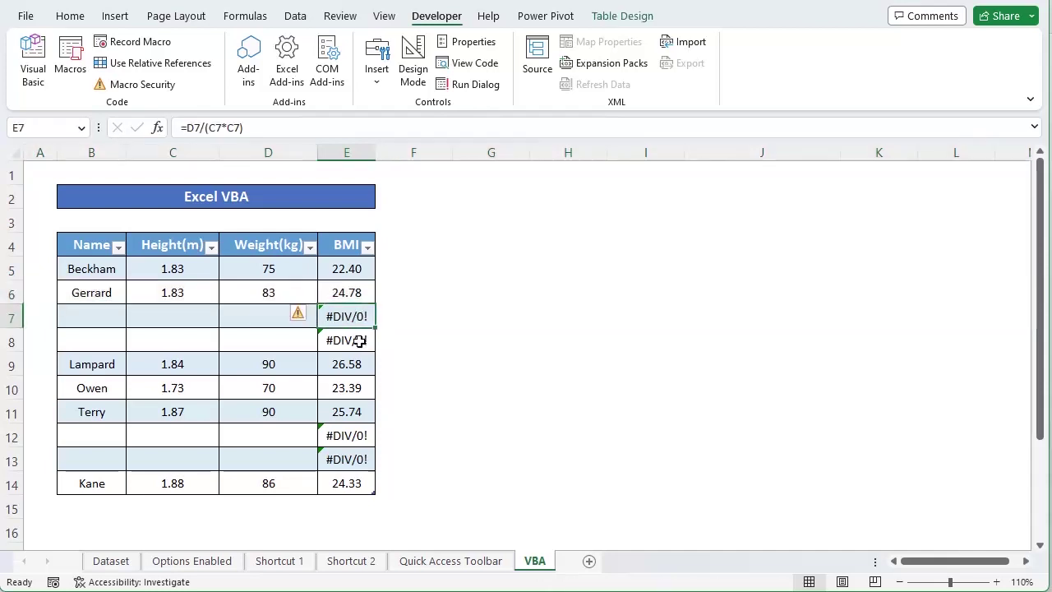
click(358, 340)
click(349, 434)
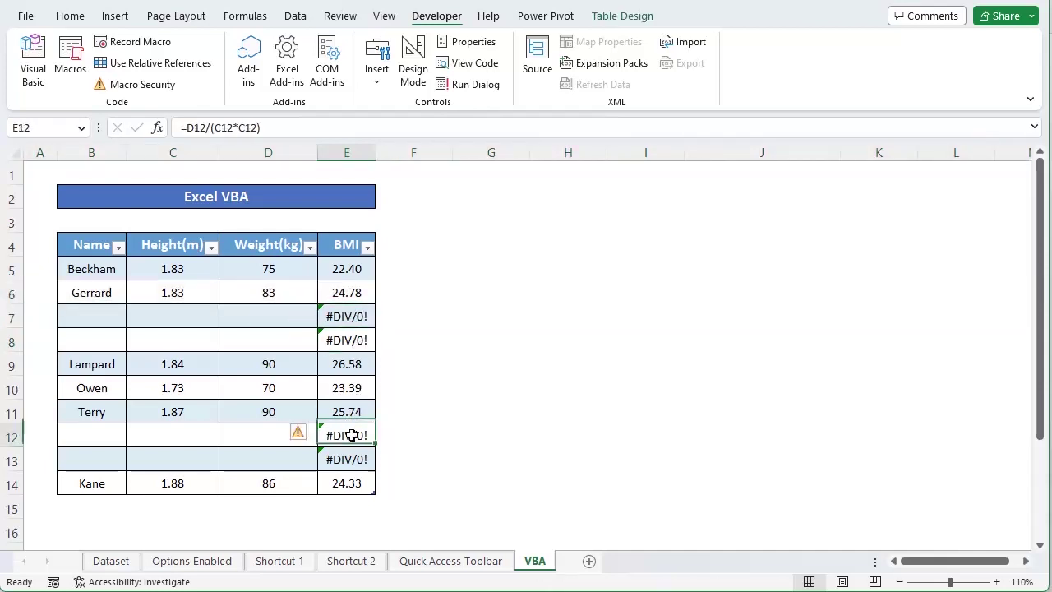
click(348, 481)
click(349, 460)
click(351, 439)
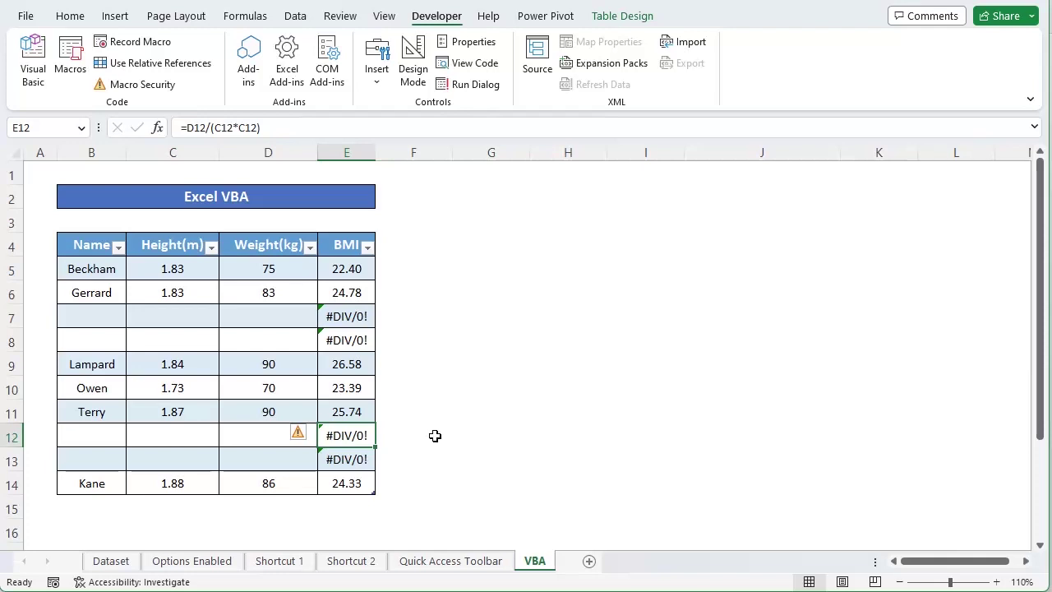
Step: Switch to the VBA editor with Alt+F11 to show Module1's AddNewRow code
key(alt+F11)
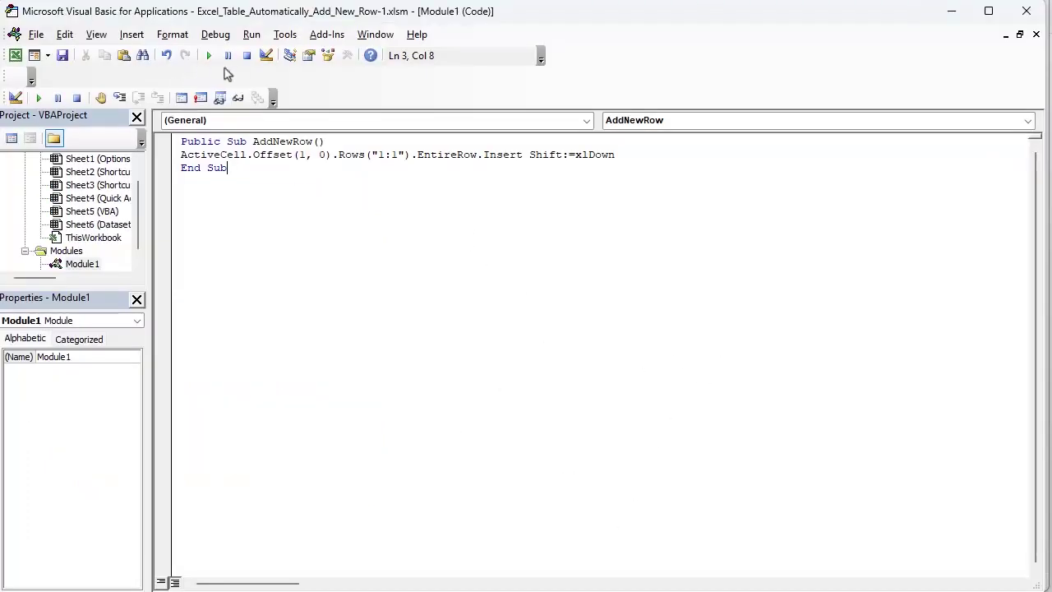